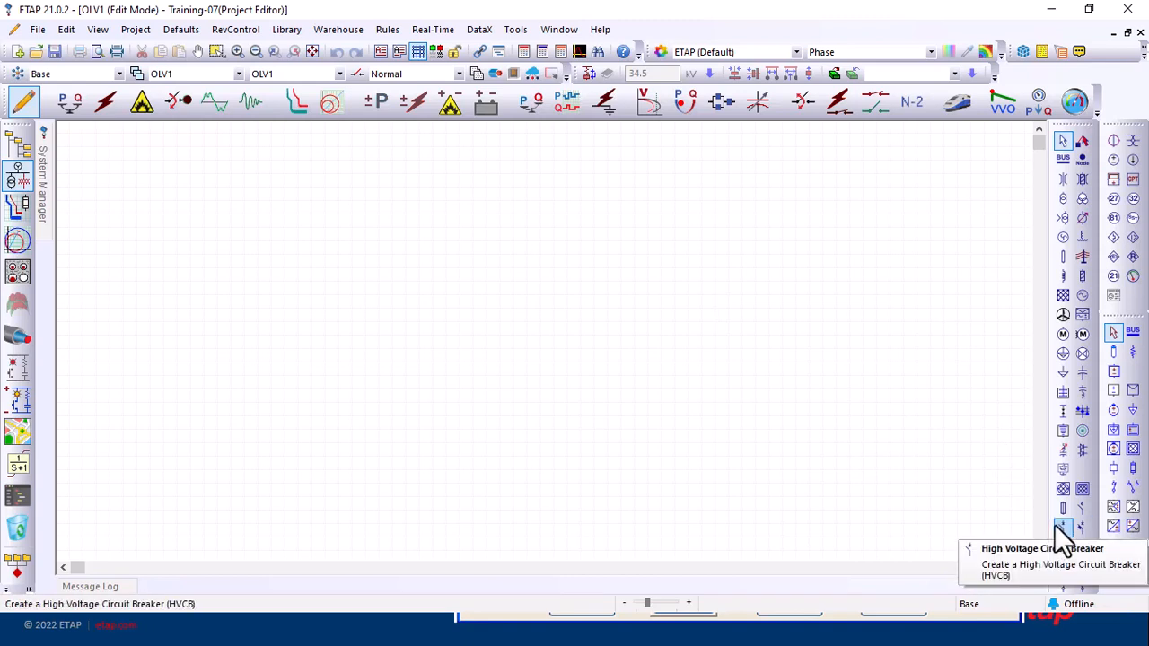
Place a high voltage circuit breaker in the middle of the blank one-line diagram and open its editor
click(1063, 528)
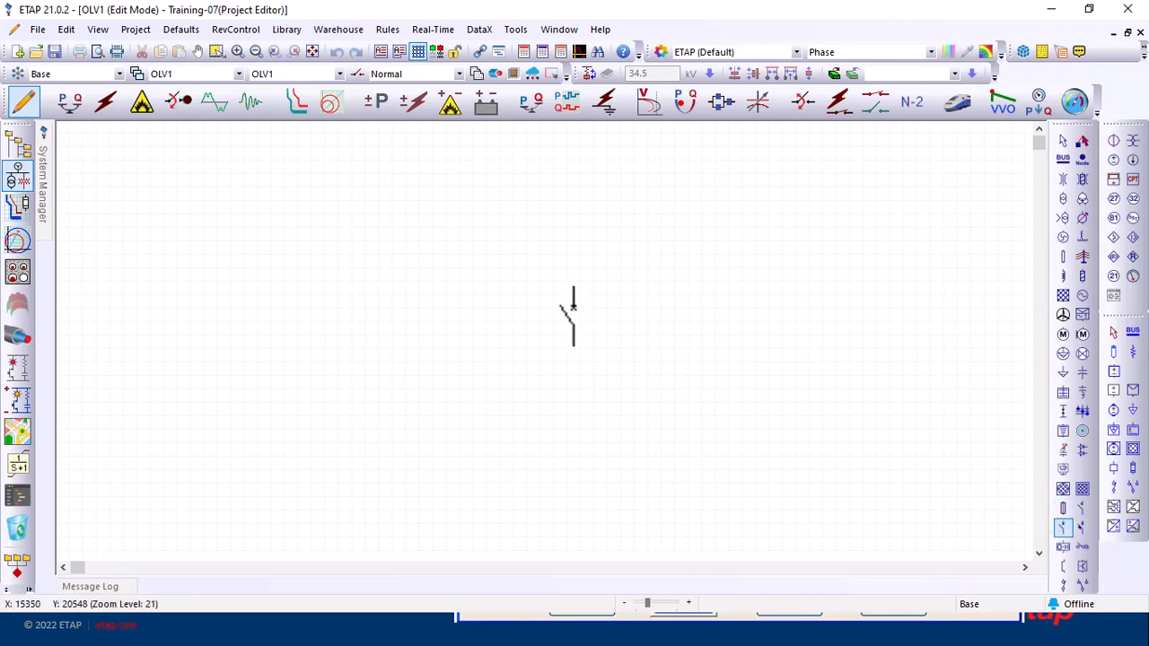
click(571, 309)
double_click(576, 298)
drag(911, 40, 921, 34)
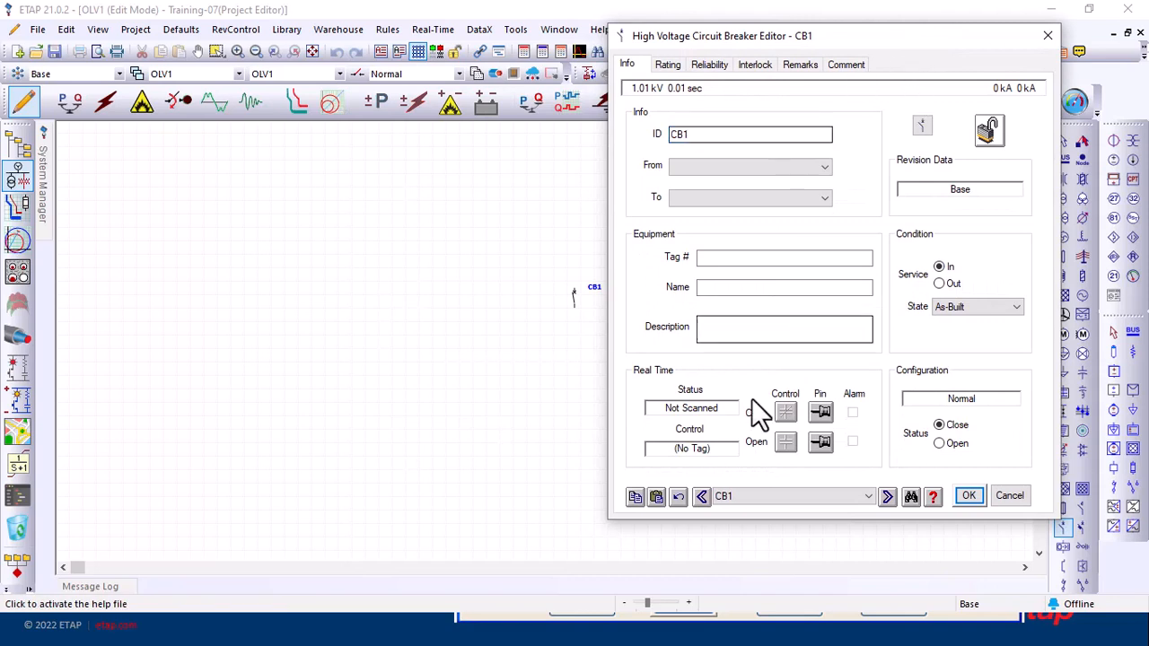
Examine the high voltage breaker's rating and general information, and close its editor without saving
click(669, 63)
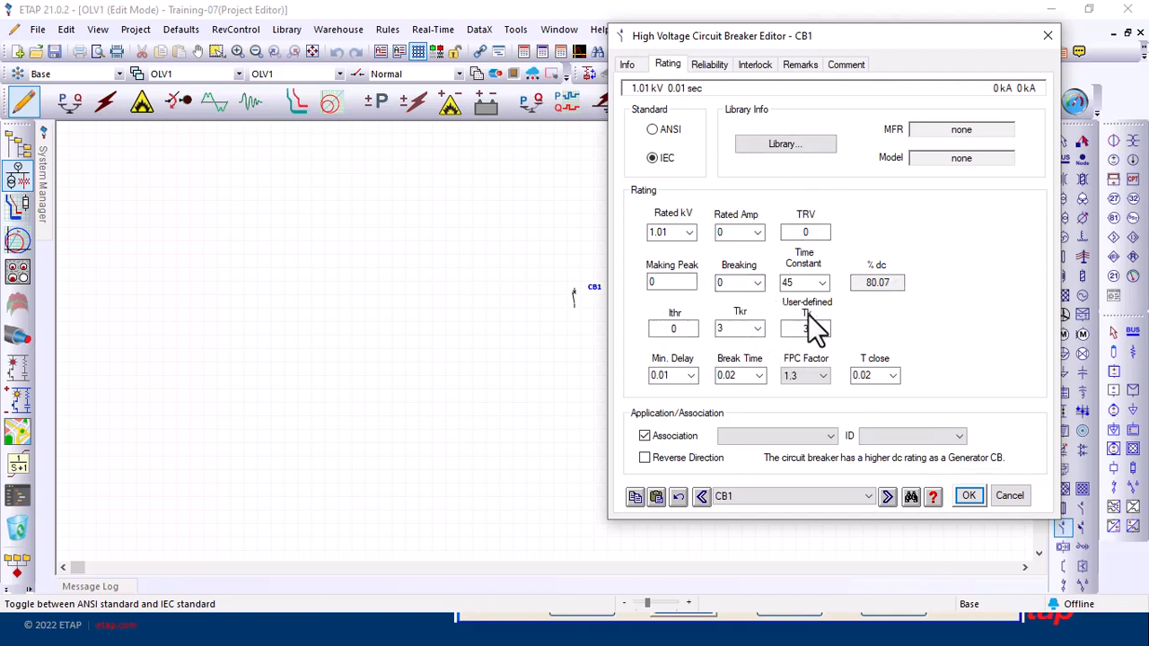
click(628, 66)
click(675, 69)
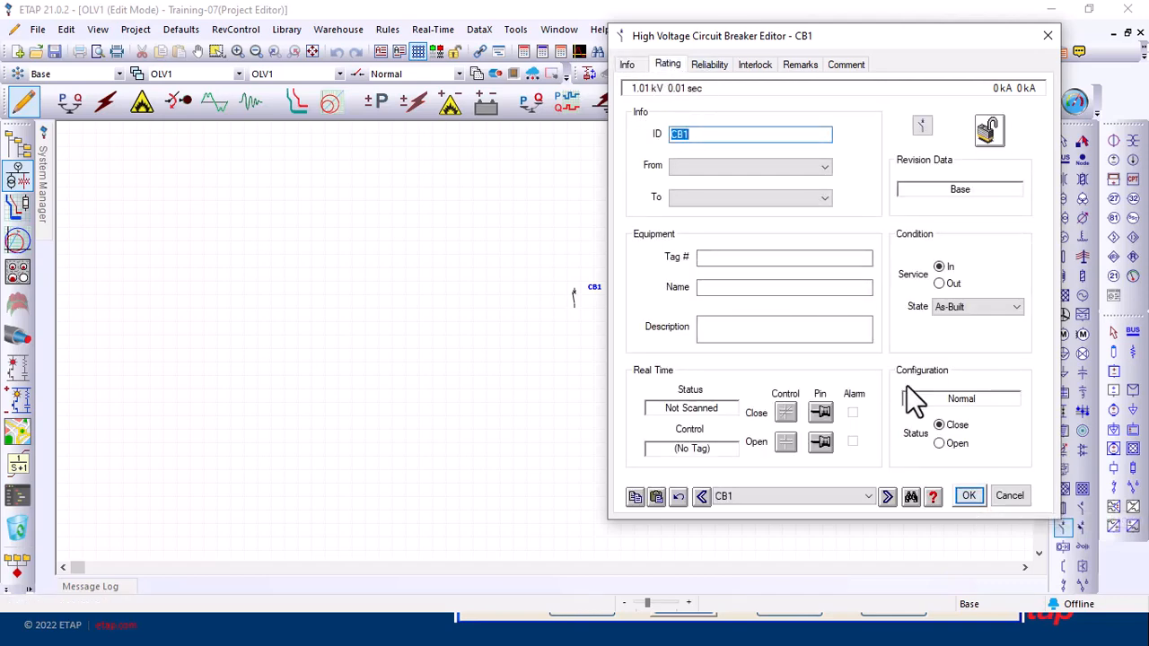
click(1017, 502)
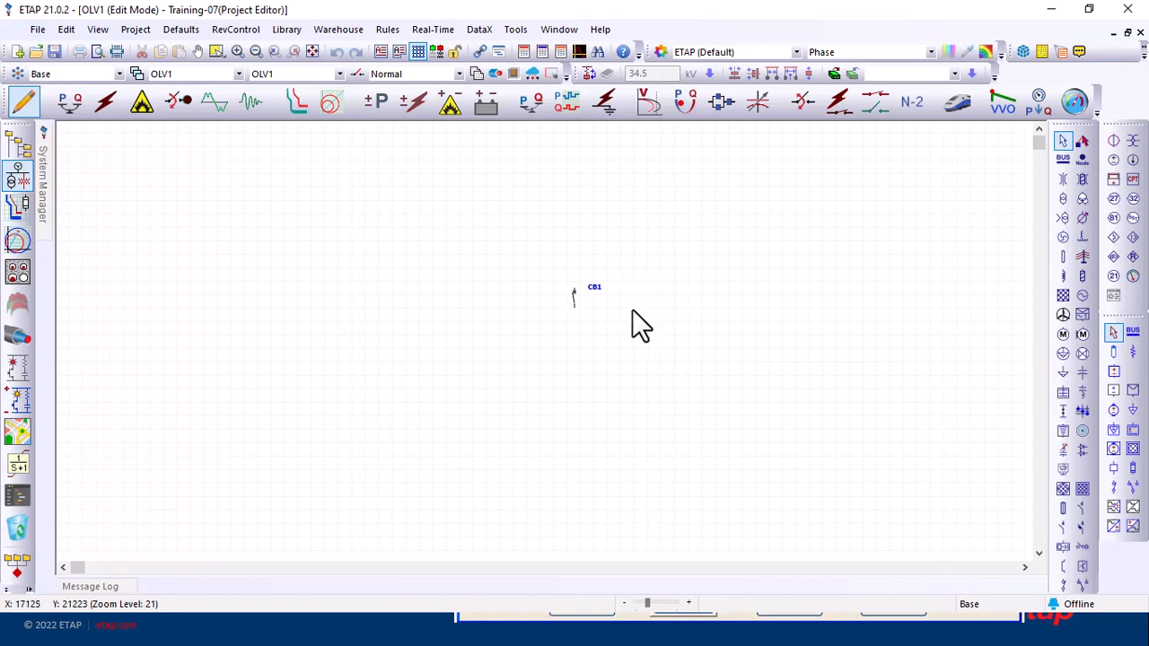
Reopen the editor of circuit breaker CB1 at its rating data
click(573, 297)
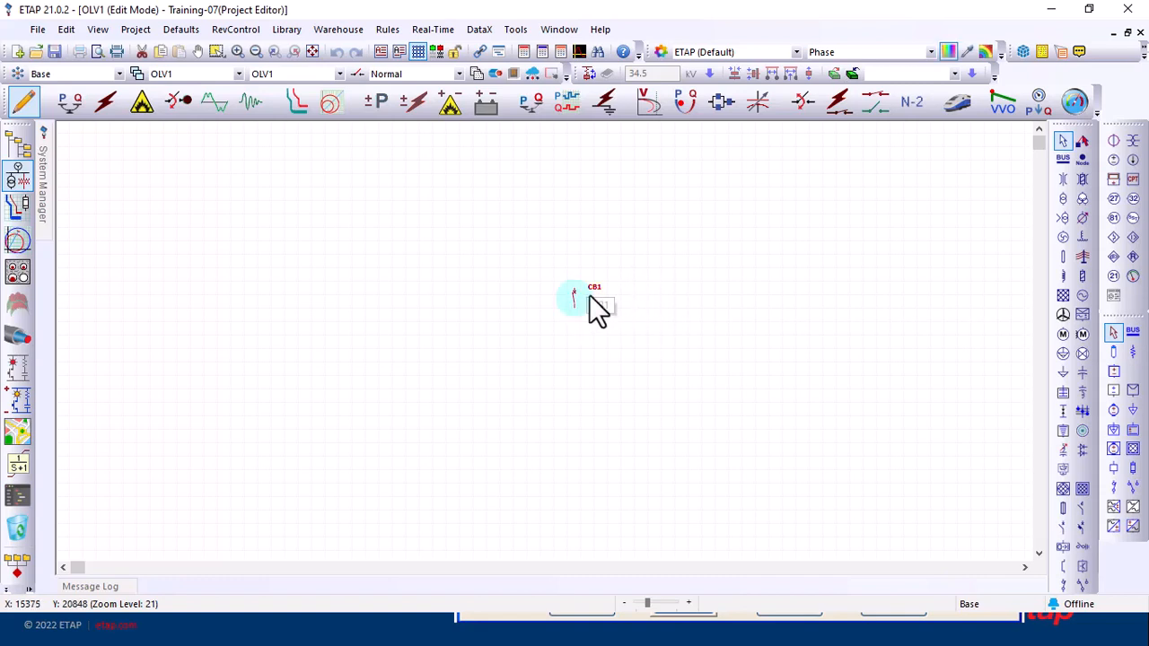
double_click(573, 299)
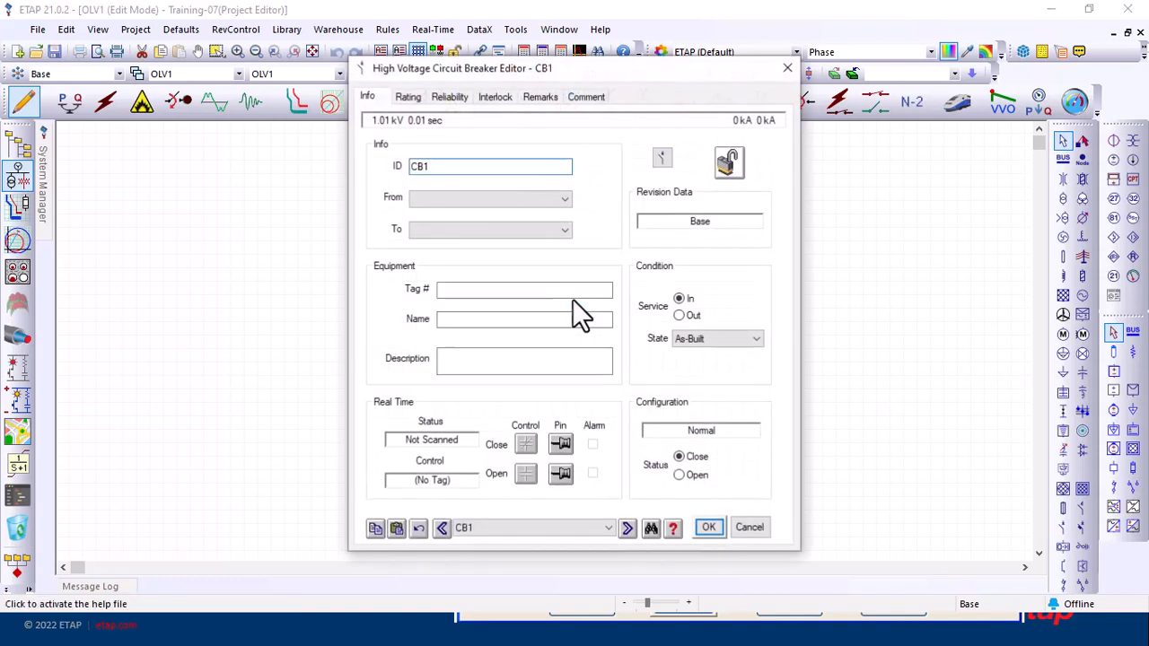
click(410, 100)
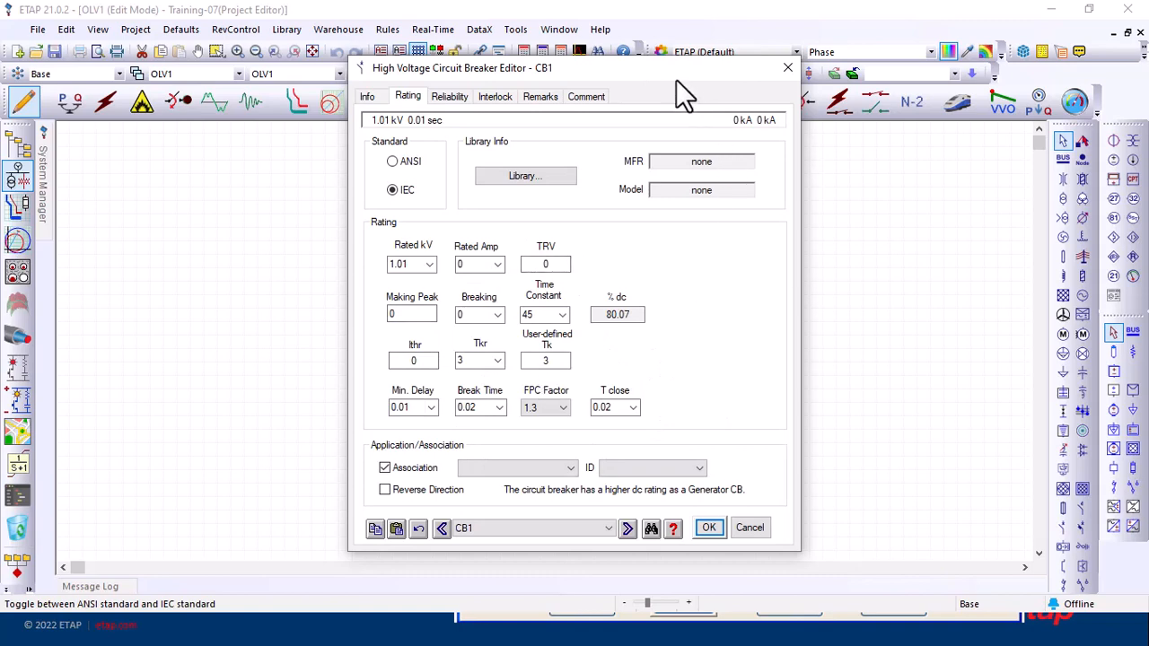
drag(672, 67, 863, 67)
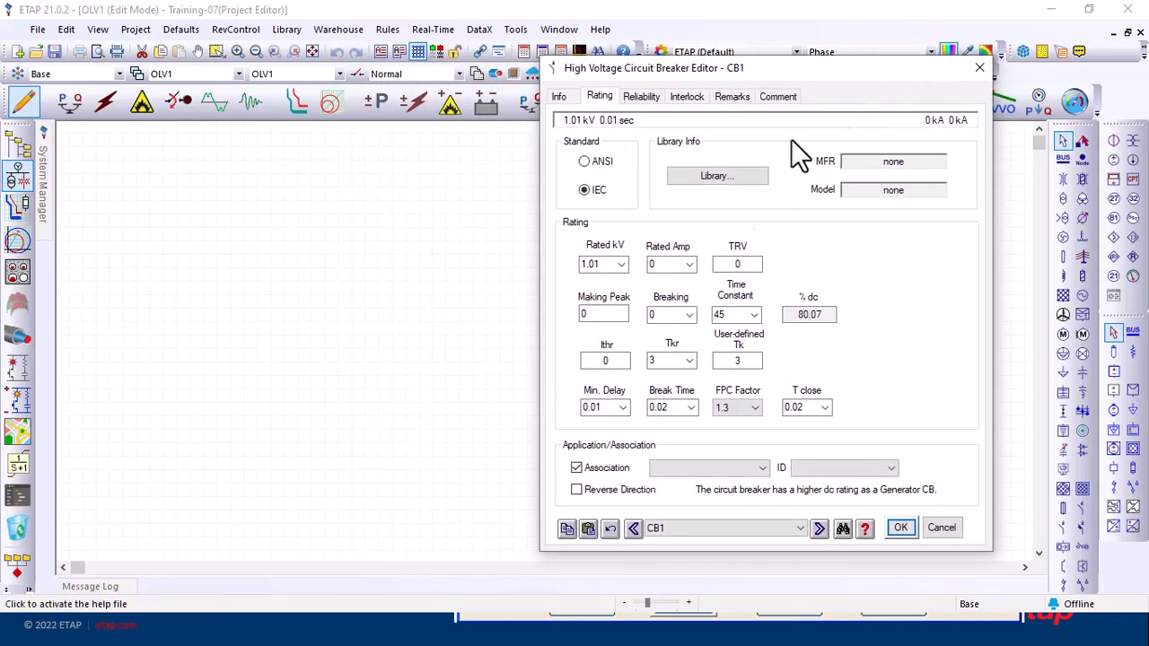
Set CB1's rated making peak current to 33 kA
click(611, 314)
drag(609, 316, 524, 316)
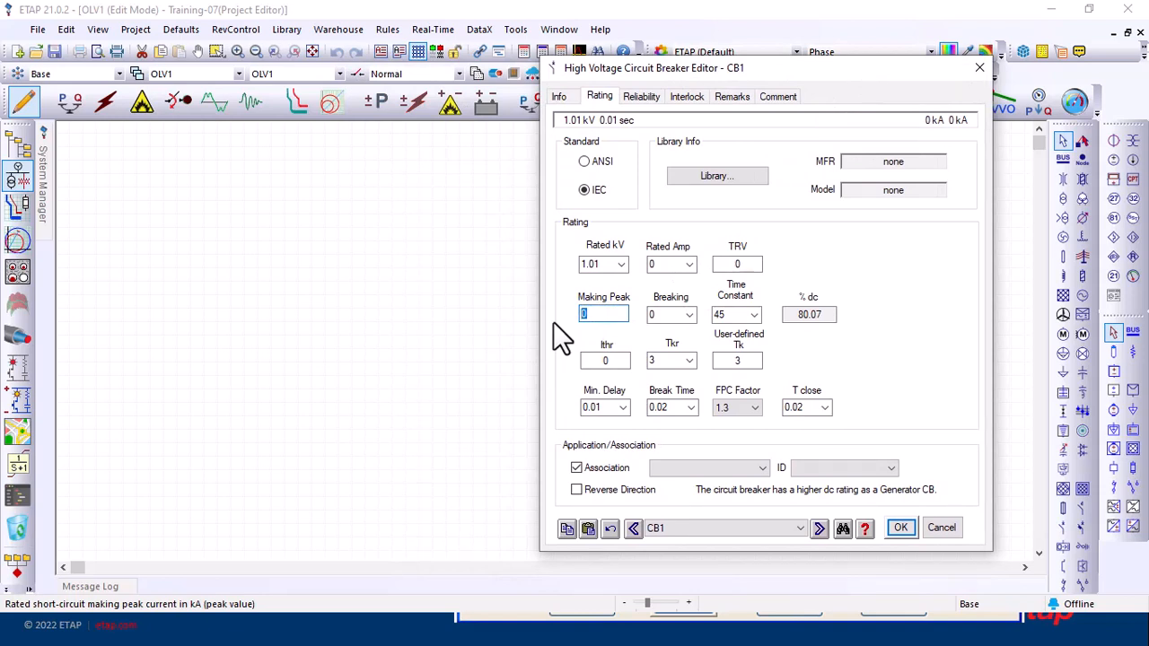
text(33)
Assign the ABB HD4-12-12-20 IEC model from the breaker library to CB1 and accept its ratings
click(722, 175)
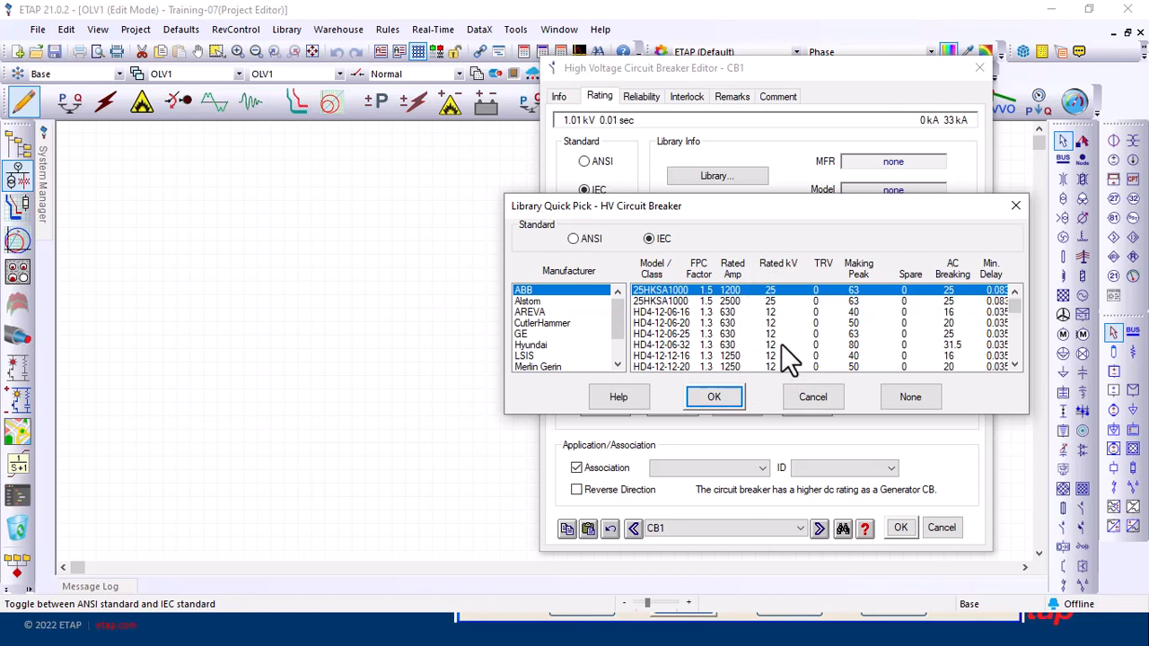
scroll(788, 357, down, 2)
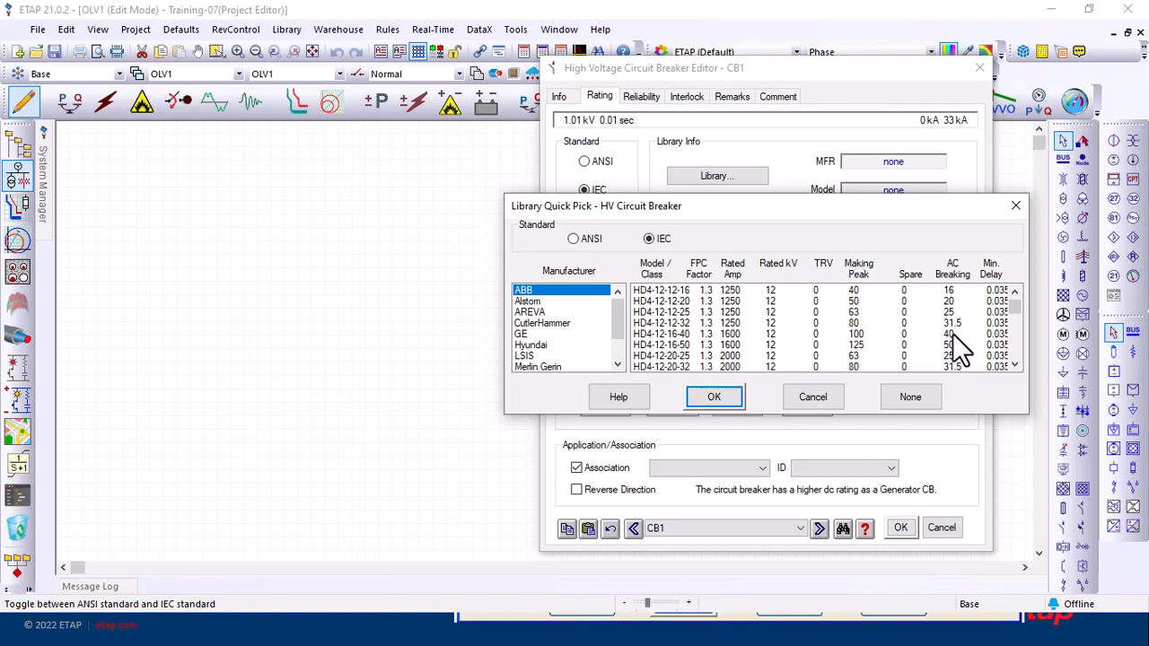
click(930, 333)
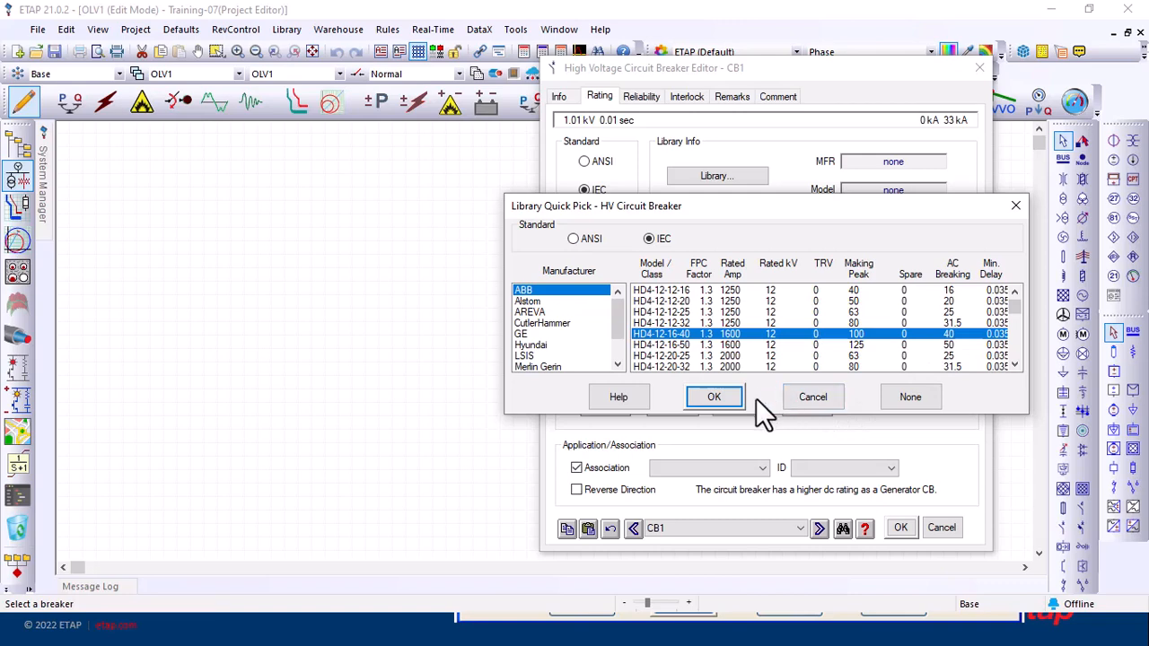
click(870, 305)
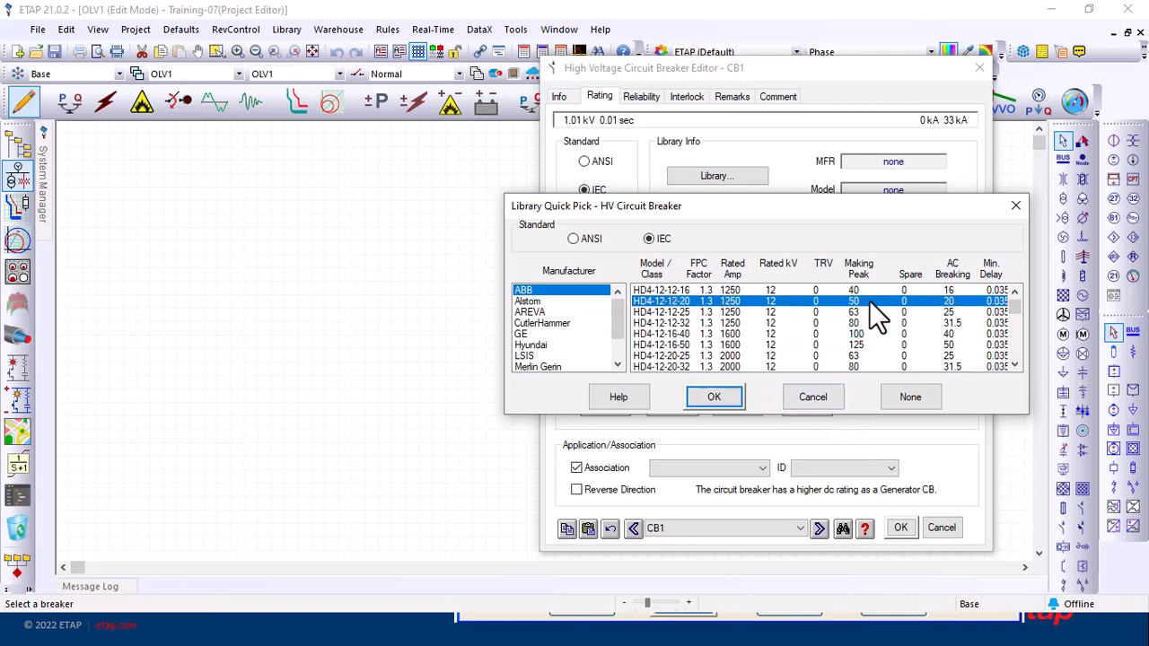
click(714, 396)
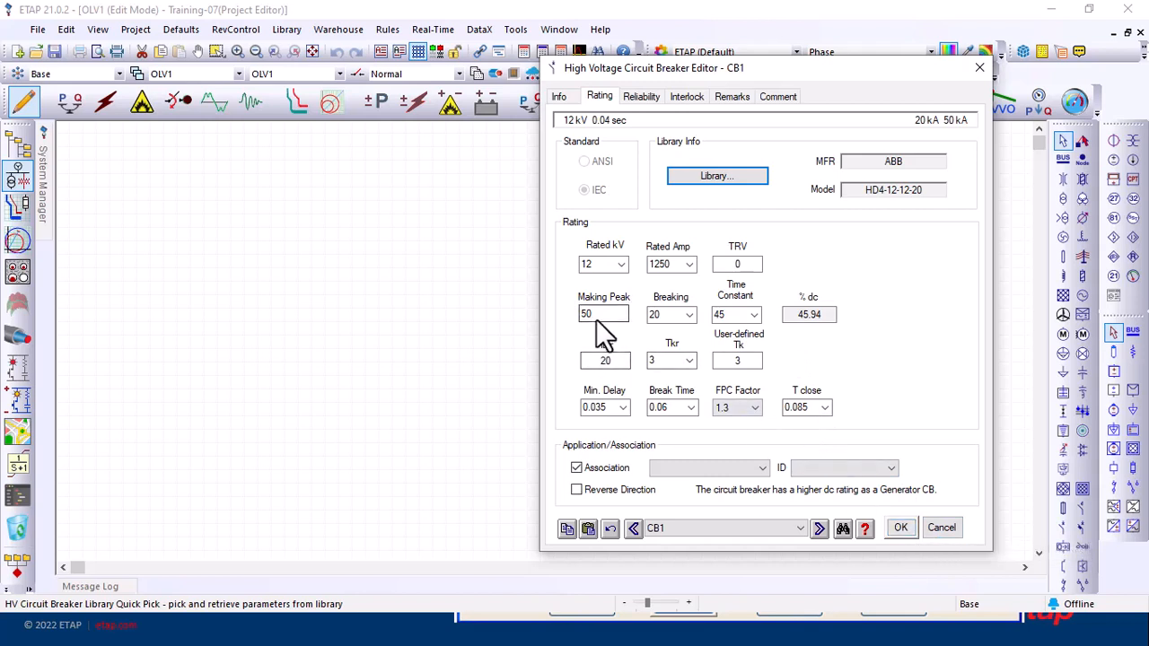
click(900, 528)
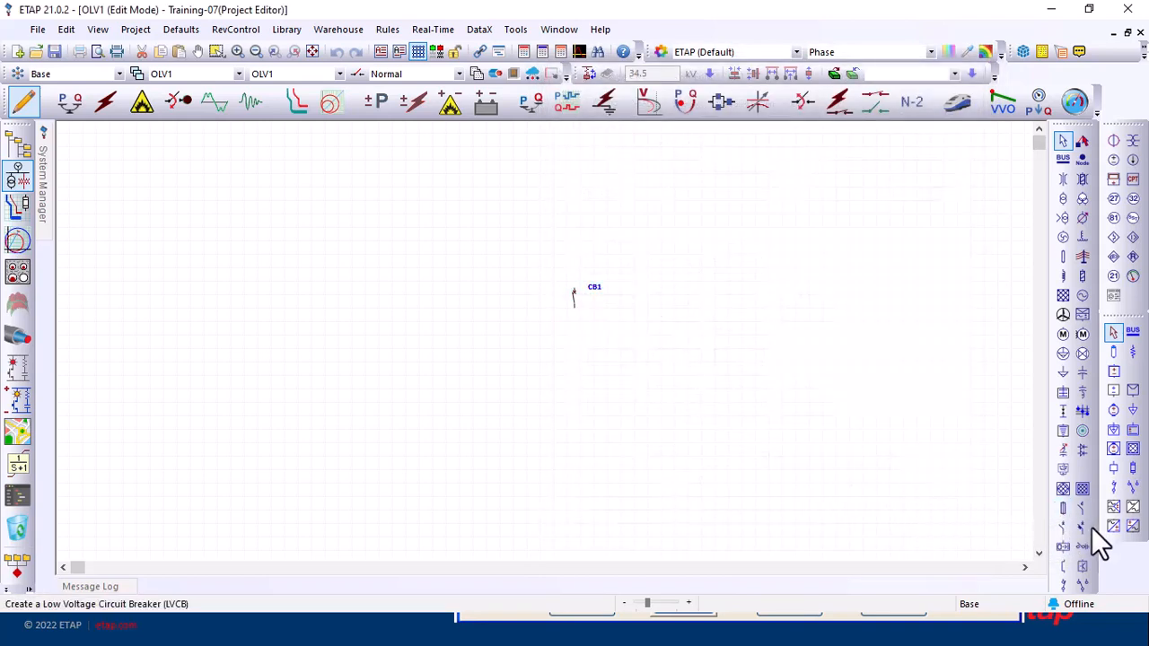
Place a low voltage circuit breaker beside CB1 on the one-line diagram
click(1082, 527)
click(688, 301)
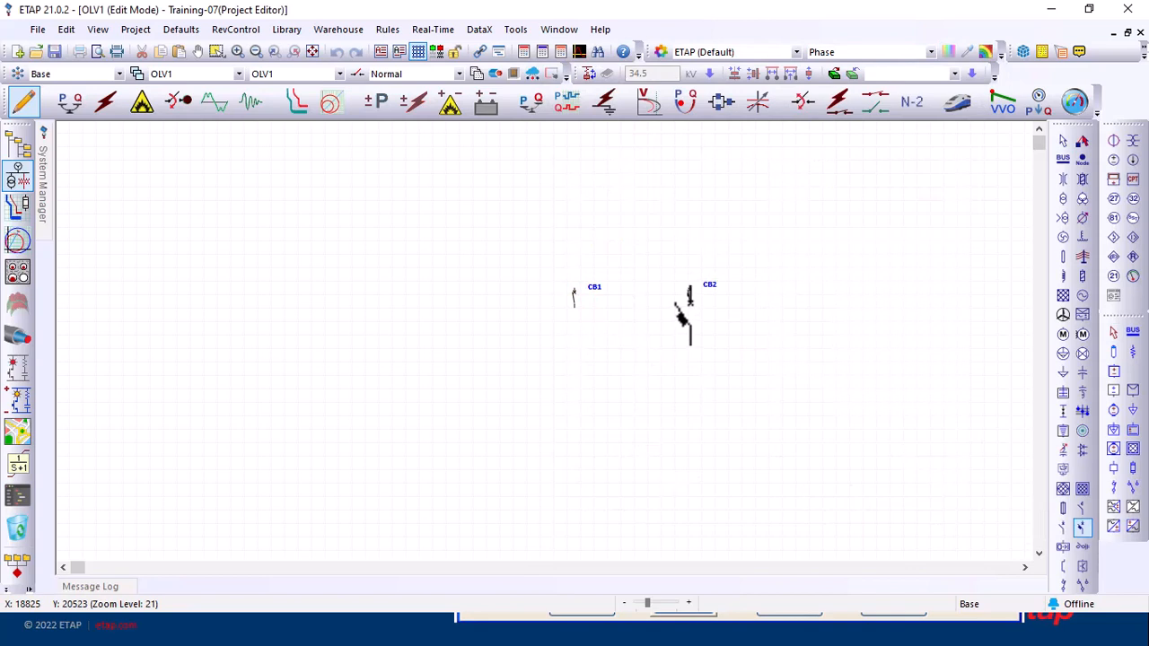
click(688, 297)
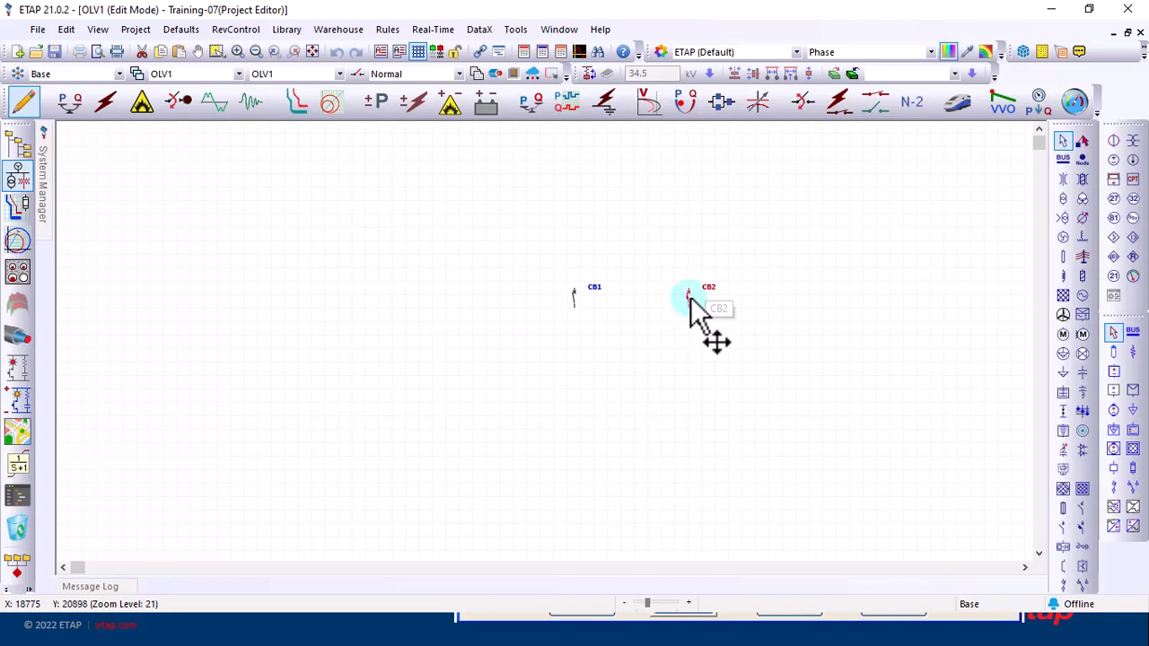
Examine CB2's rating data, the breaker types and the ABB molded case models in the library, and close the editor without saving
double_click(690, 297)
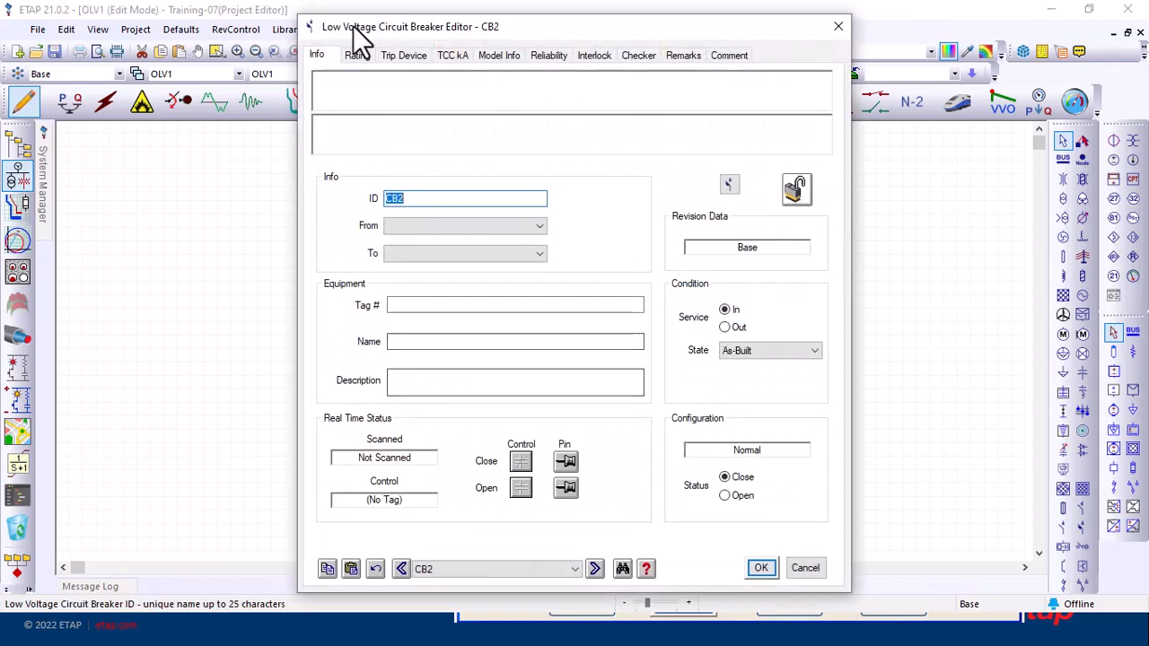
click(357, 55)
drag(634, 29, 761, 33)
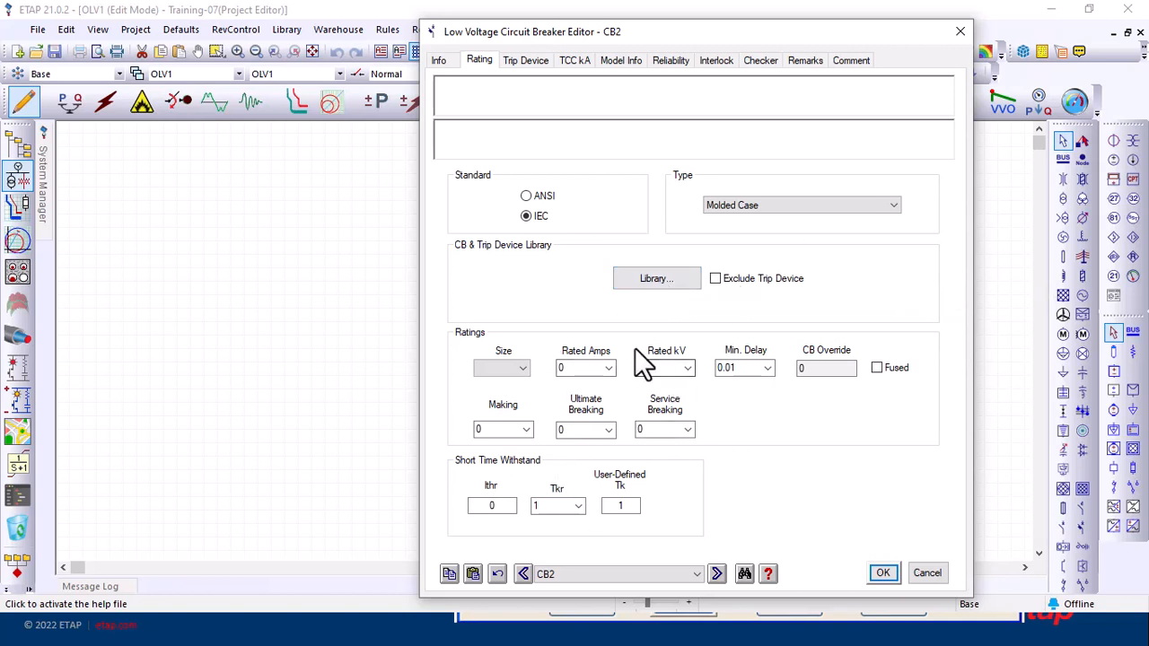
click(674, 278)
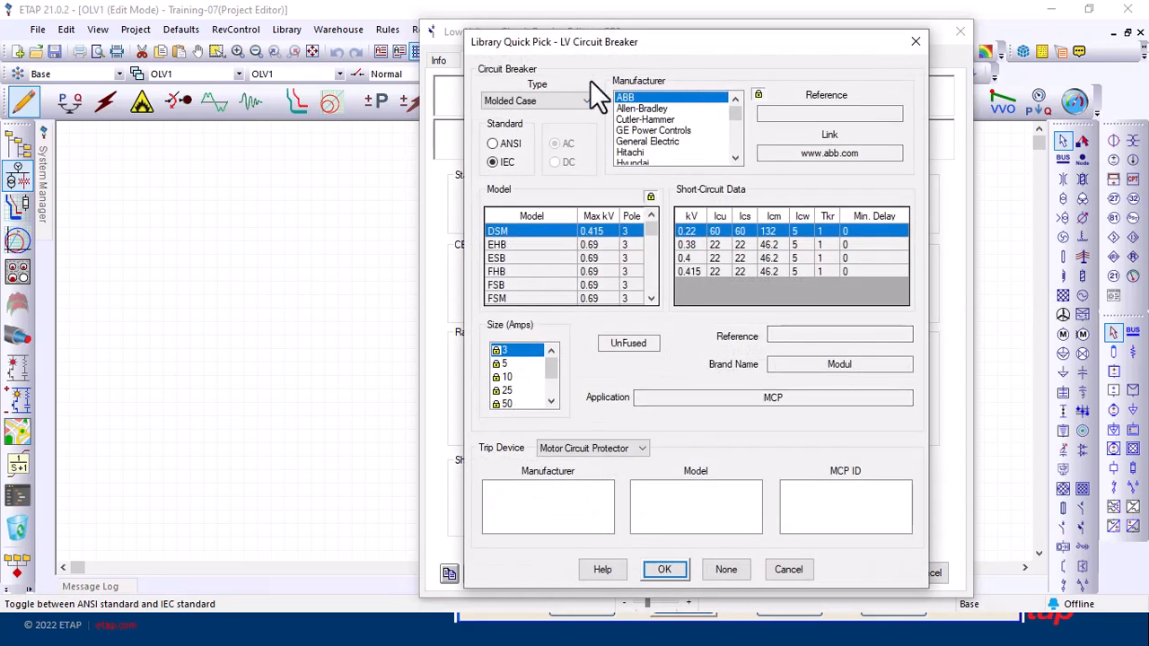
click(563, 100)
click(563, 100)
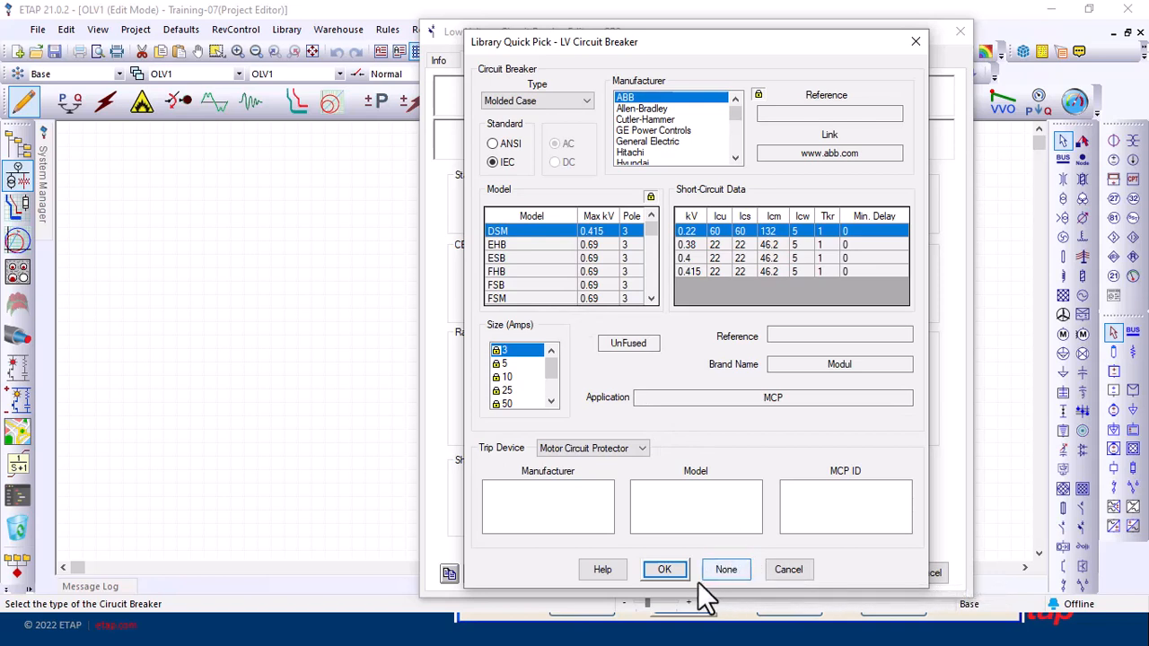
click(671, 567)
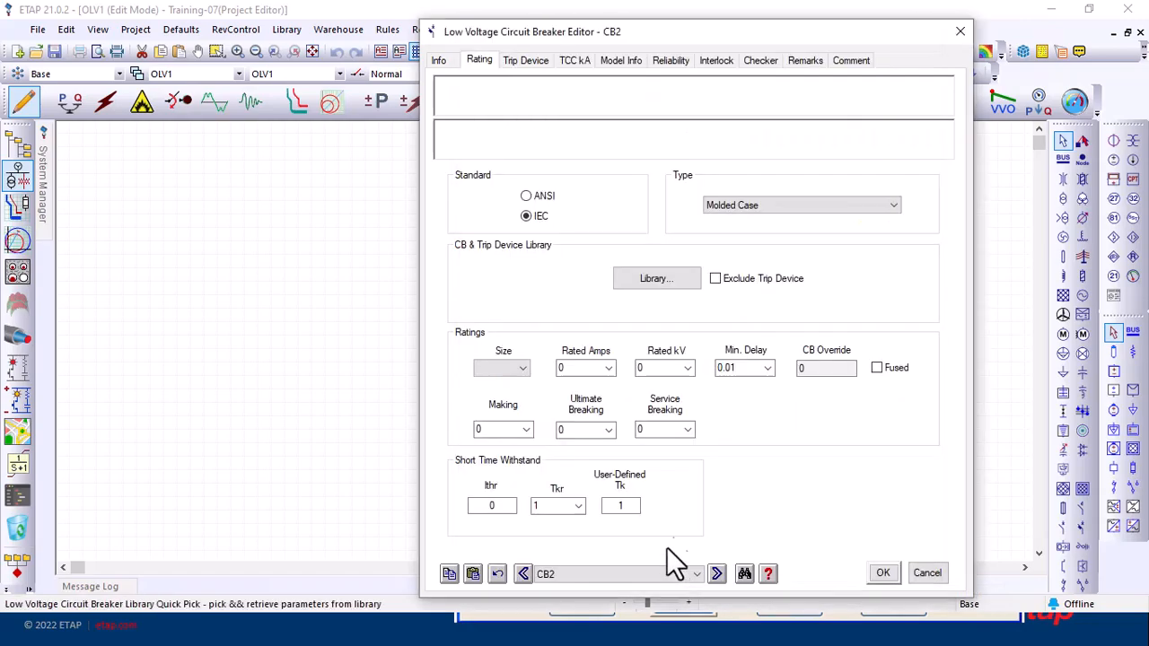
click(927, 574)
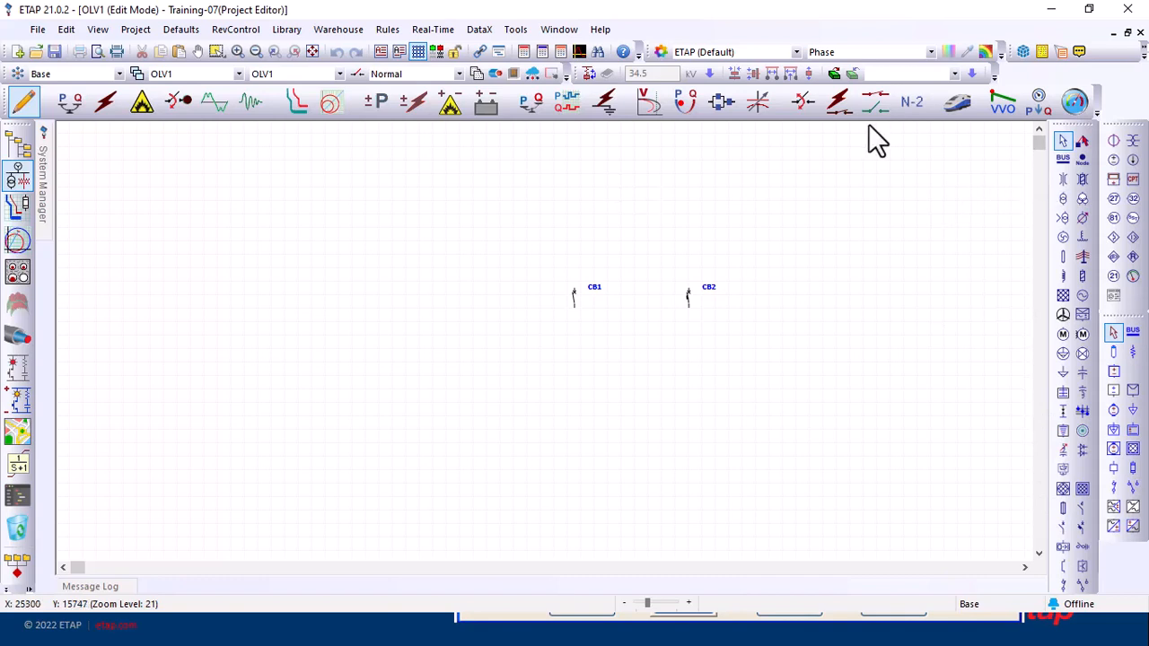
Place a bus above the two circuit breakers and open its editor
click(1063, 158)
click(630, 207)
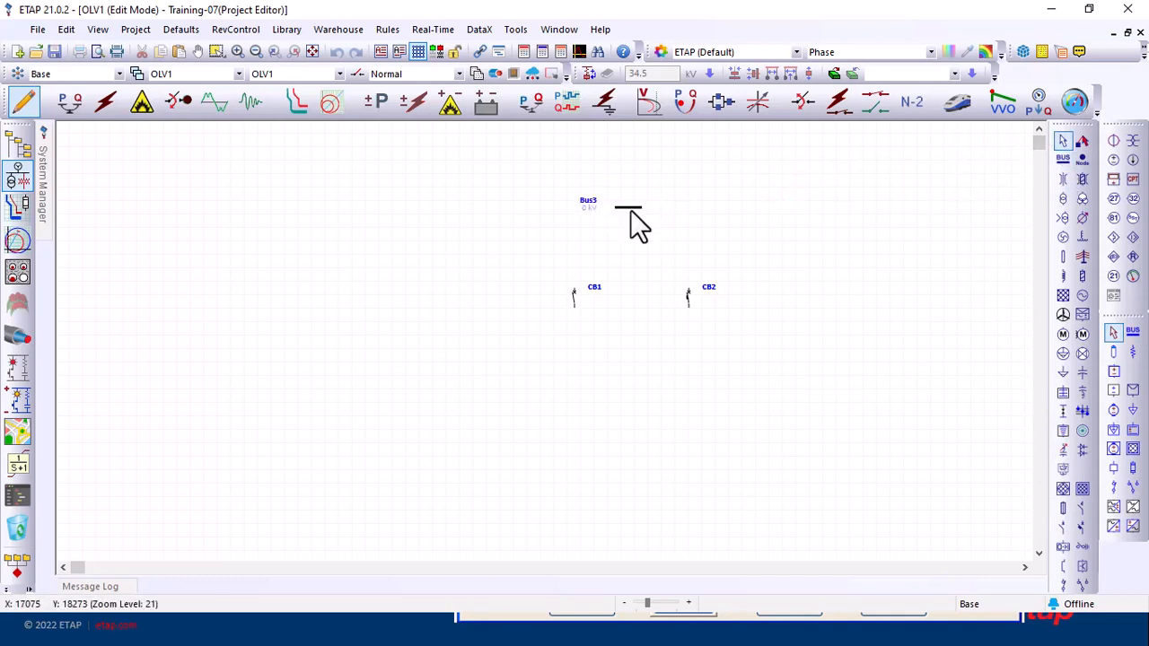
click(632, 208)
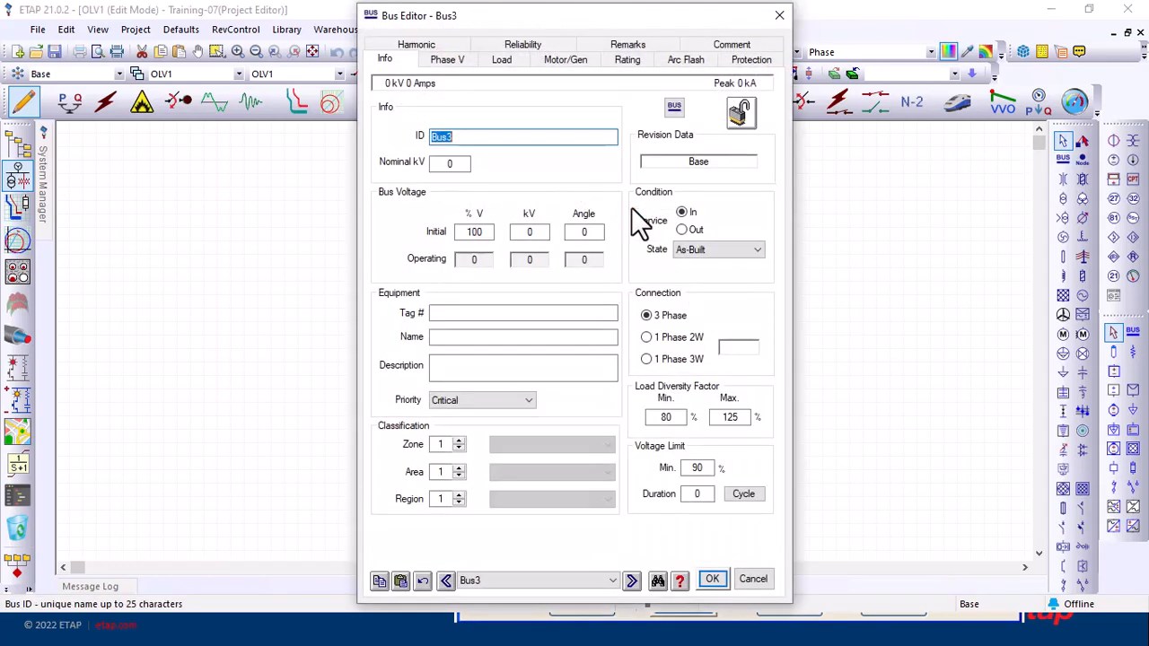
Set the bus type to Switchgear in its rating data and open the peak bracing value for editing
click(639, 61)
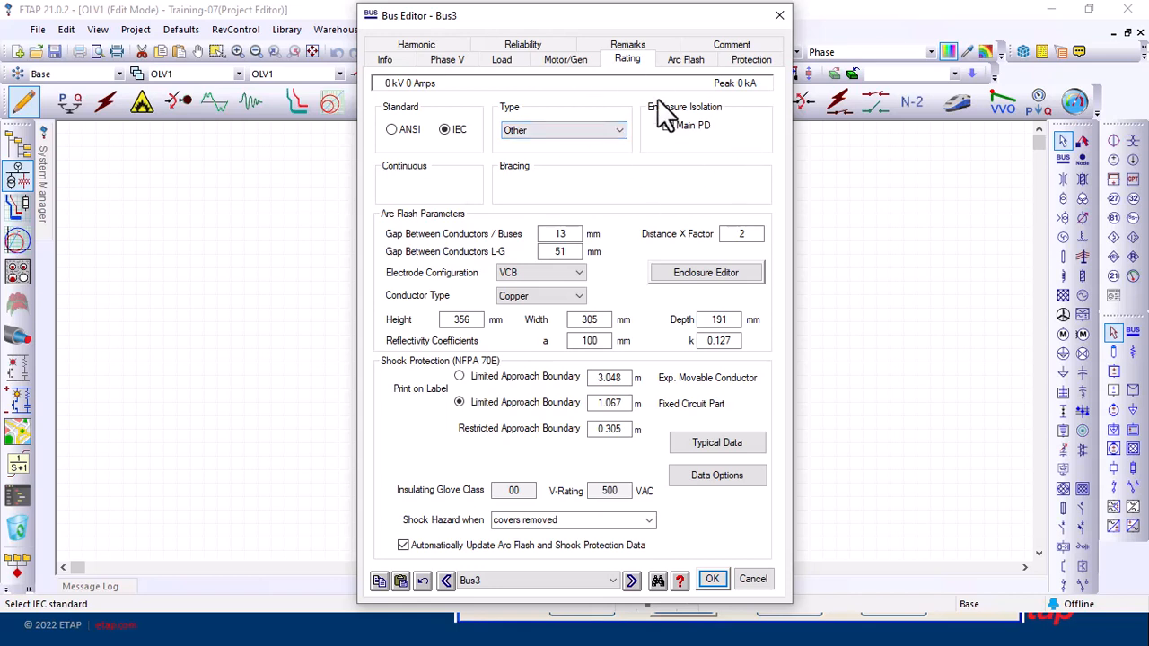
click(615, 132)
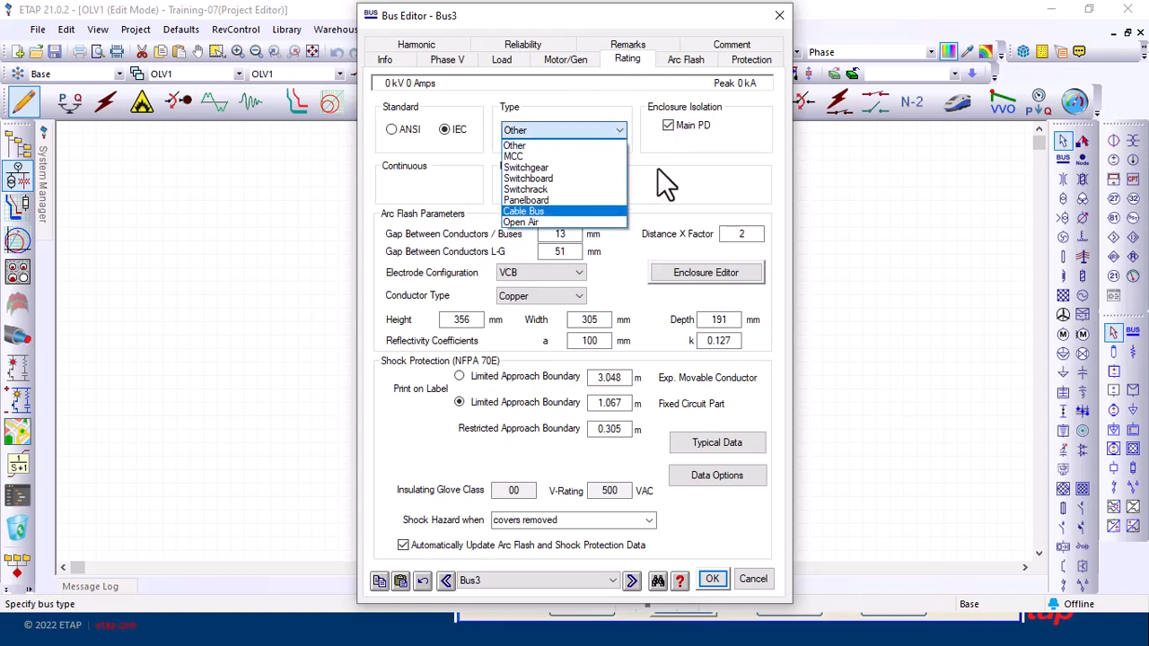
click(602, 162)
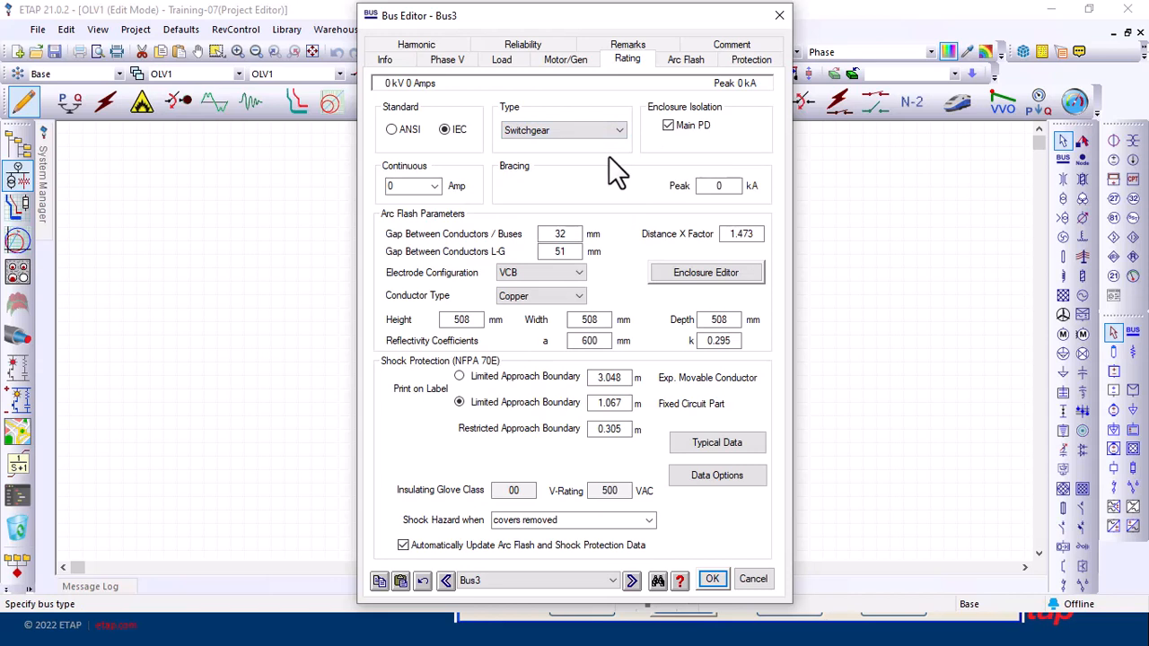
click(718, 185)
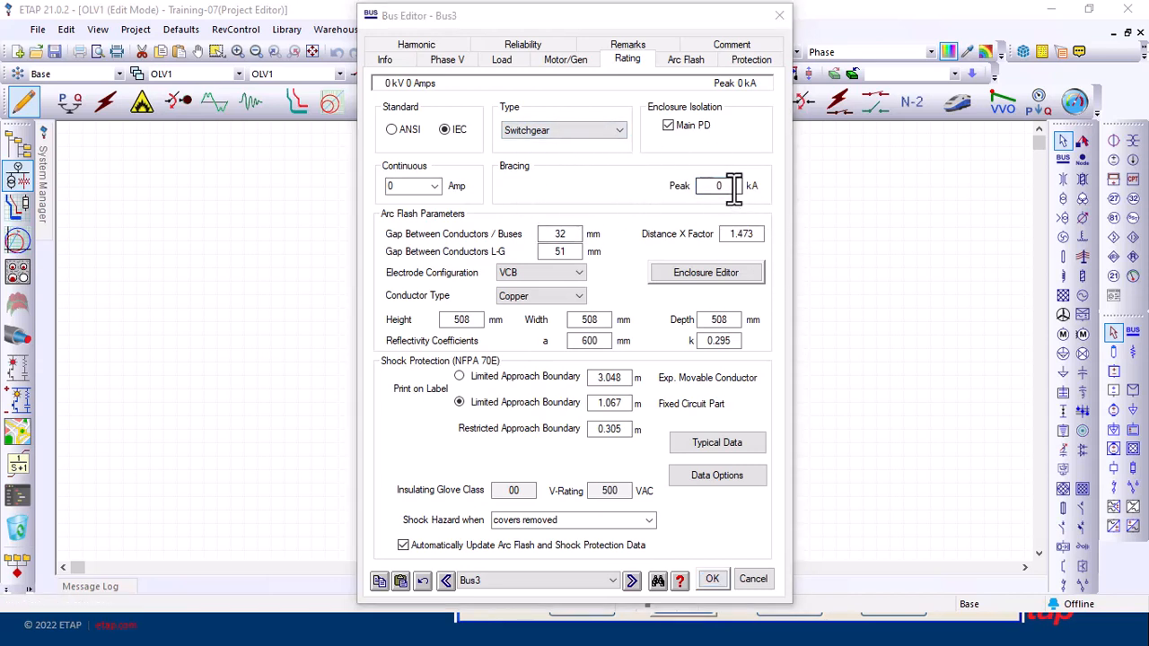
click(737, 186)
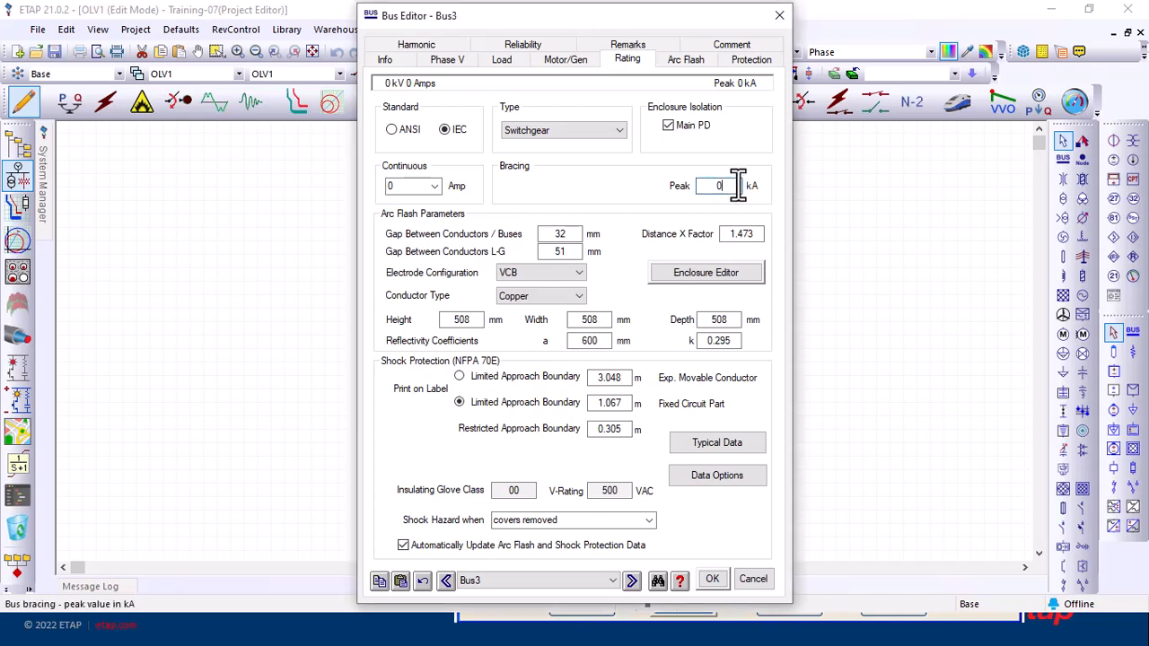
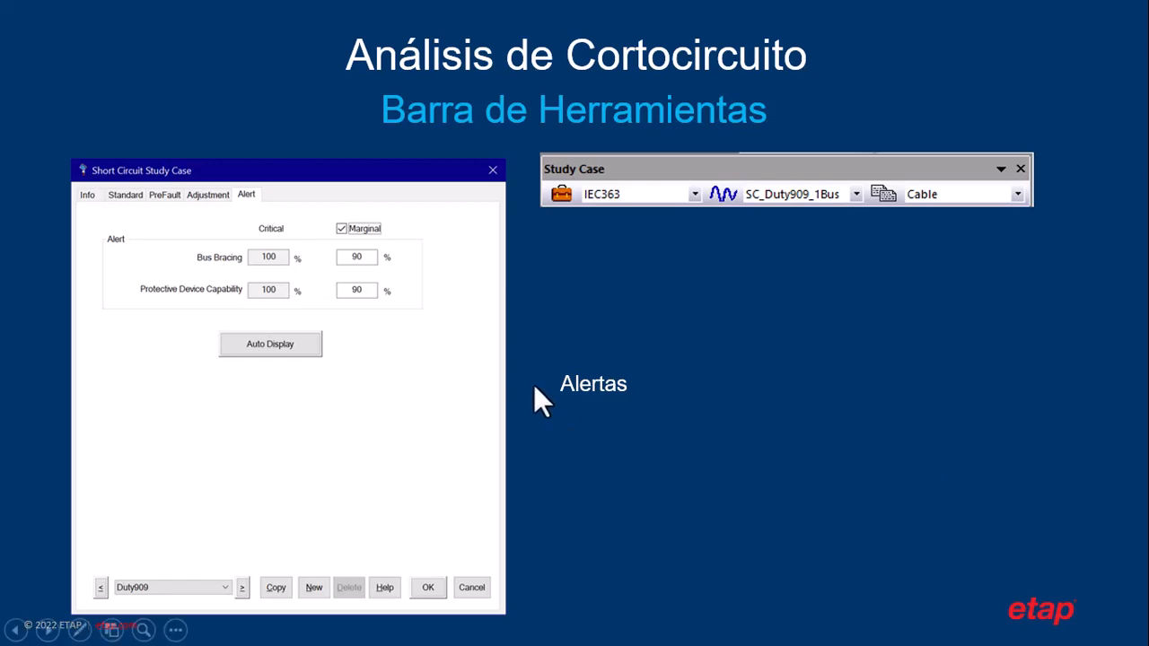
click(583, 422)
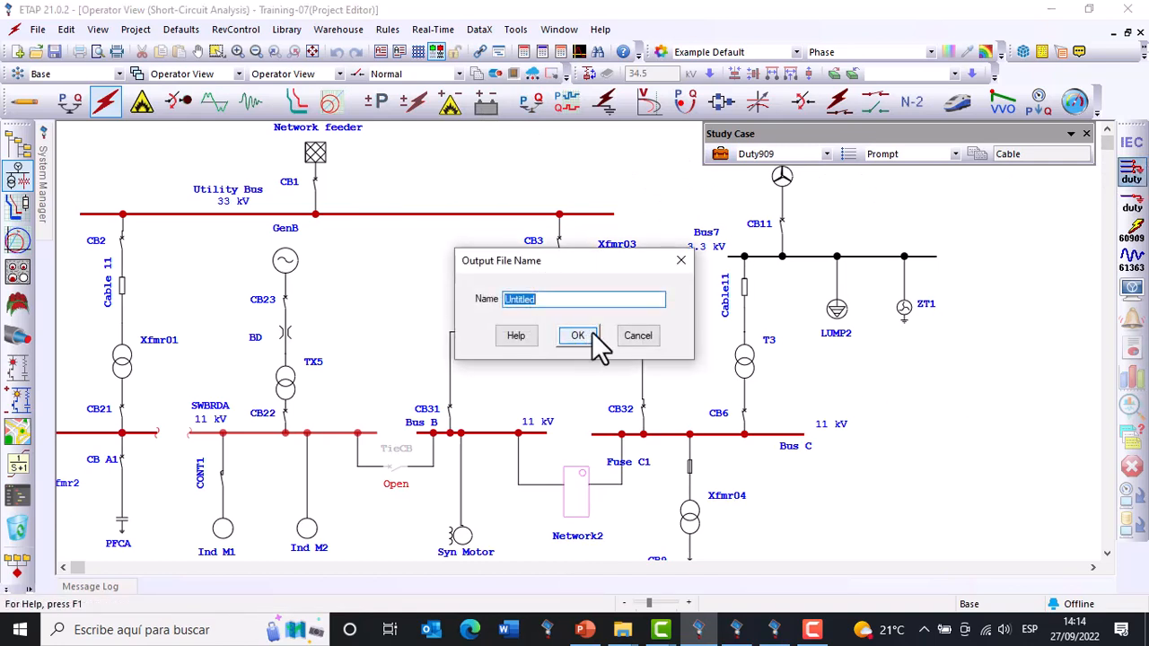
Run the short-circuit device duty calculation for study case Duty909 with the output report named "Duty Normal"
text(Duty Normal)
click(588, 334)
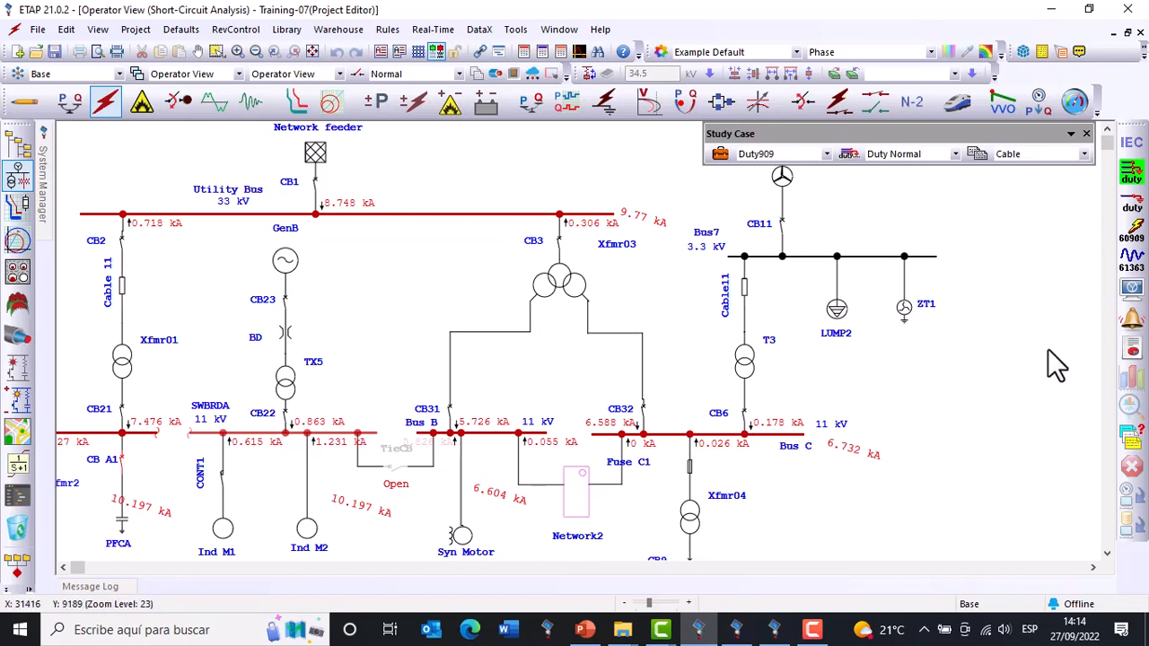
Switch the network configuration to Gen-Offline
click(458, 74)
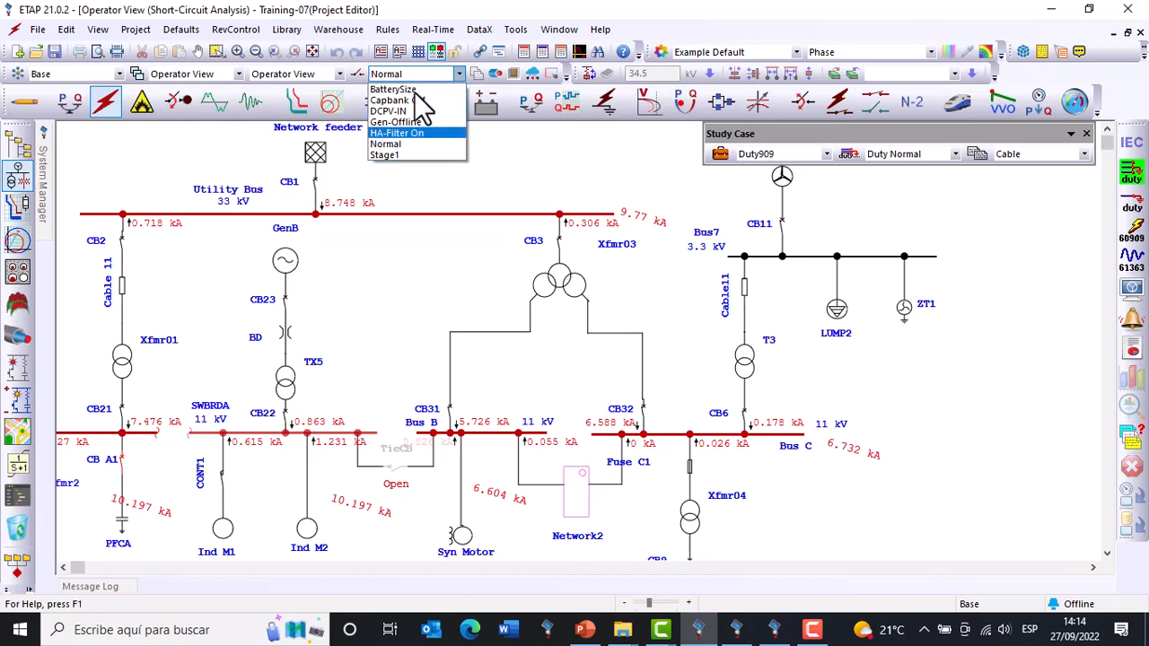
click(417, 88)
click(458, 74)
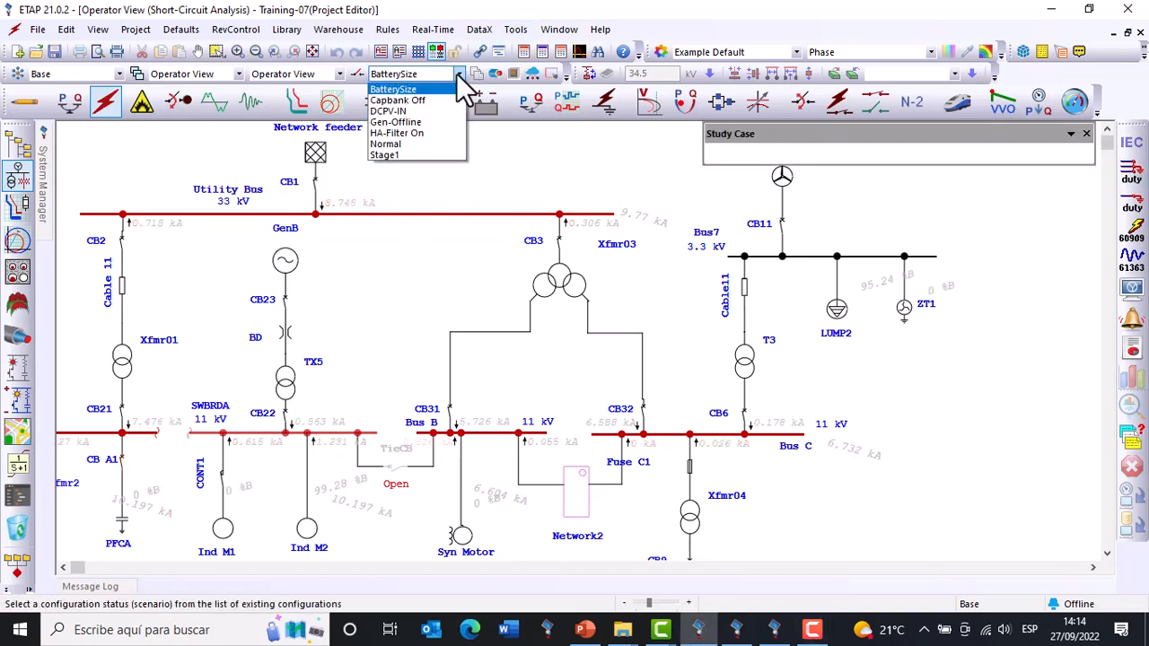
click(449, 122)
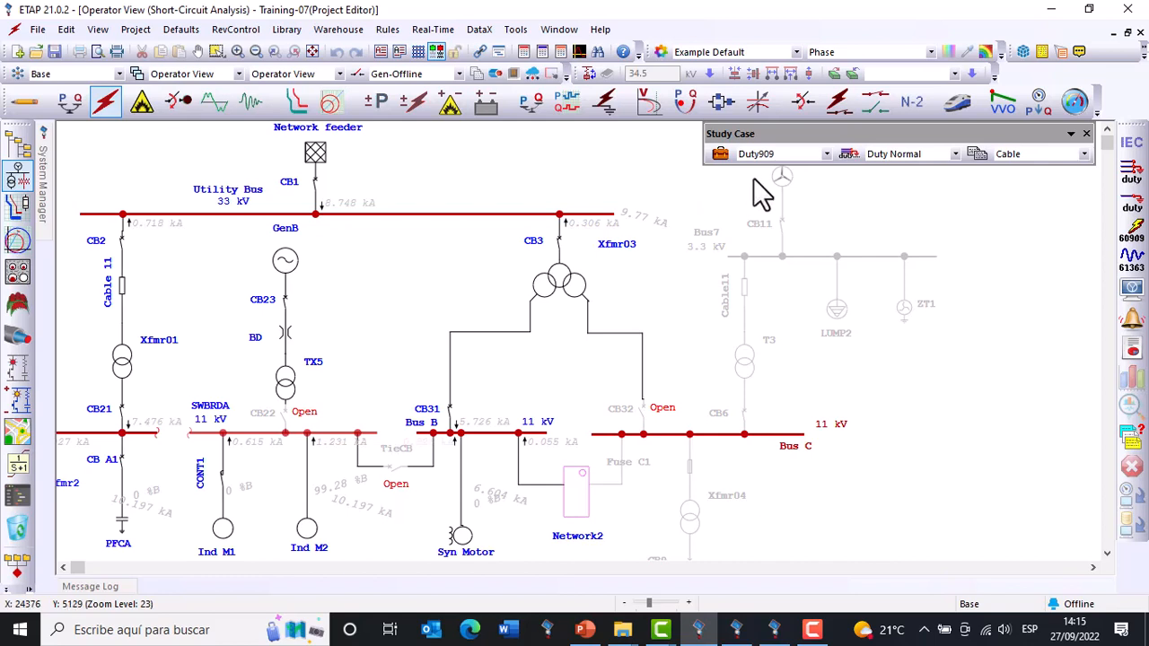
Run the short-circuit device duty calculation for study case Duty909, prompting for a new output report named "Duty Gen off"
click(955, 153)
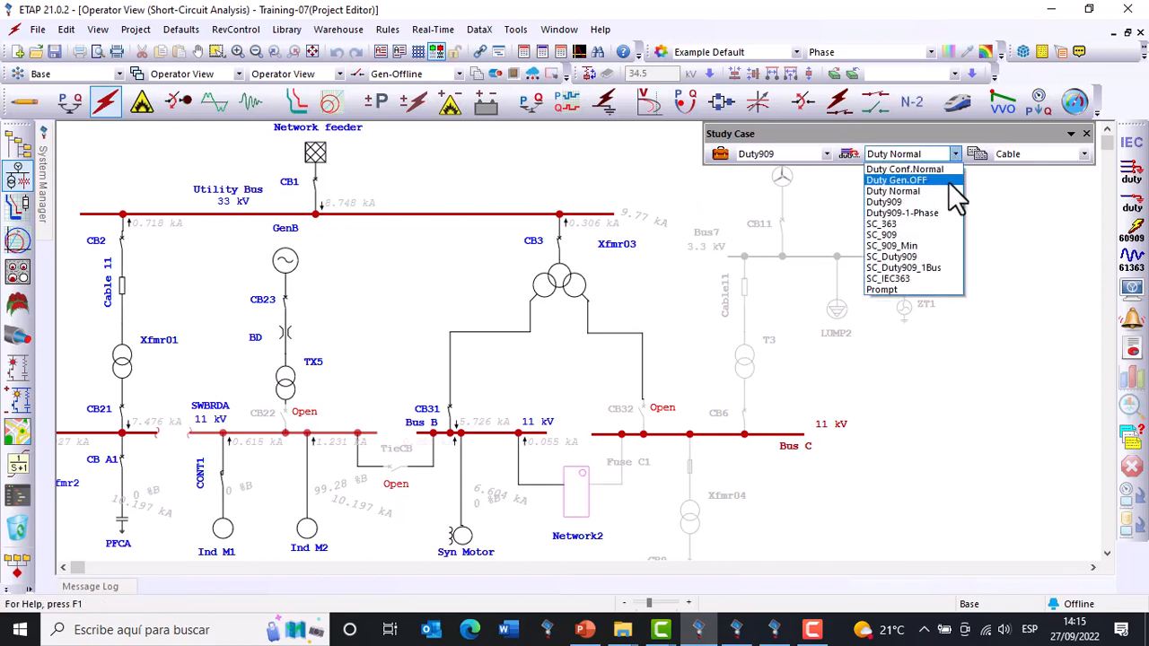
click(918, 293)
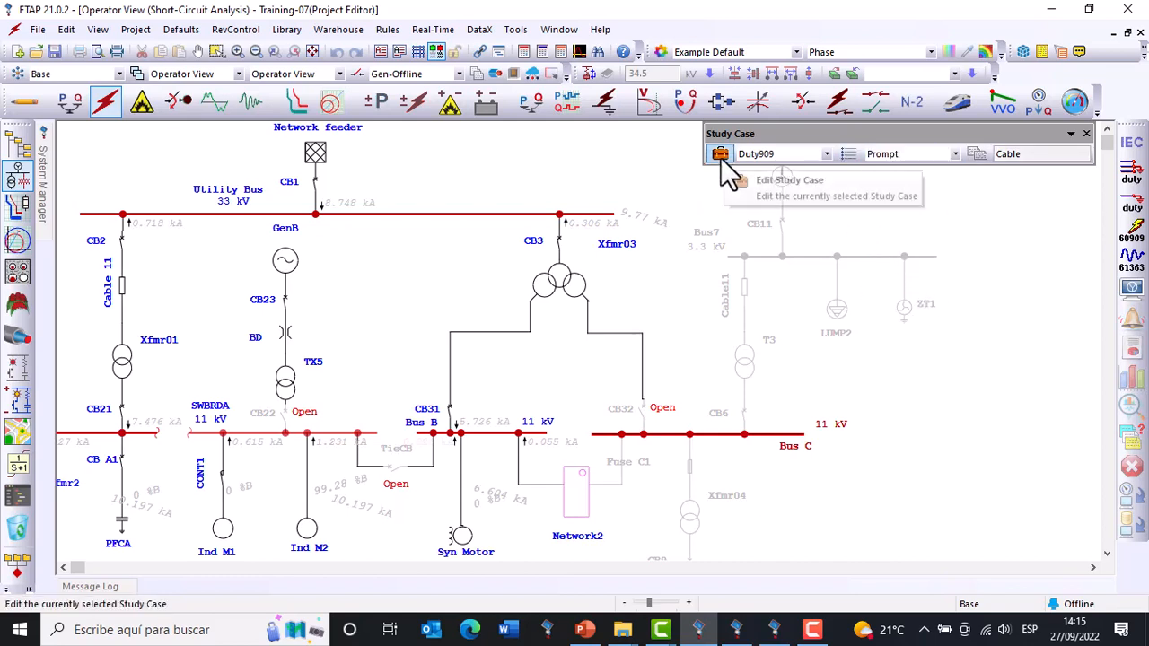
click(1133, 173)
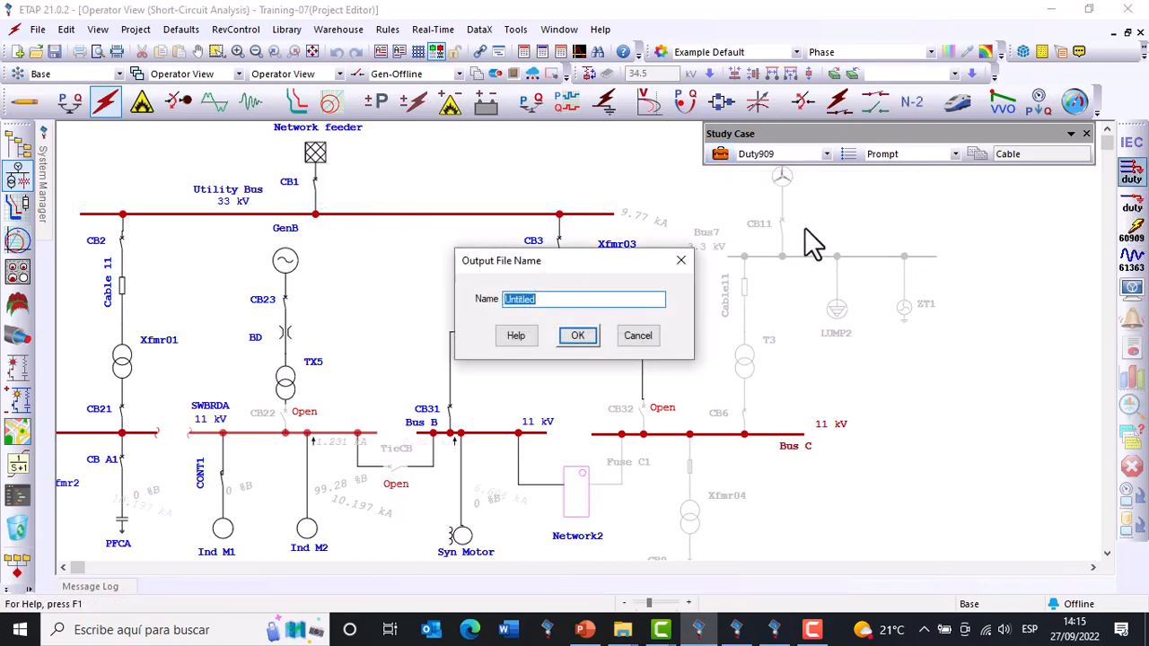
text(Duty Gen off)
click(590, 339)
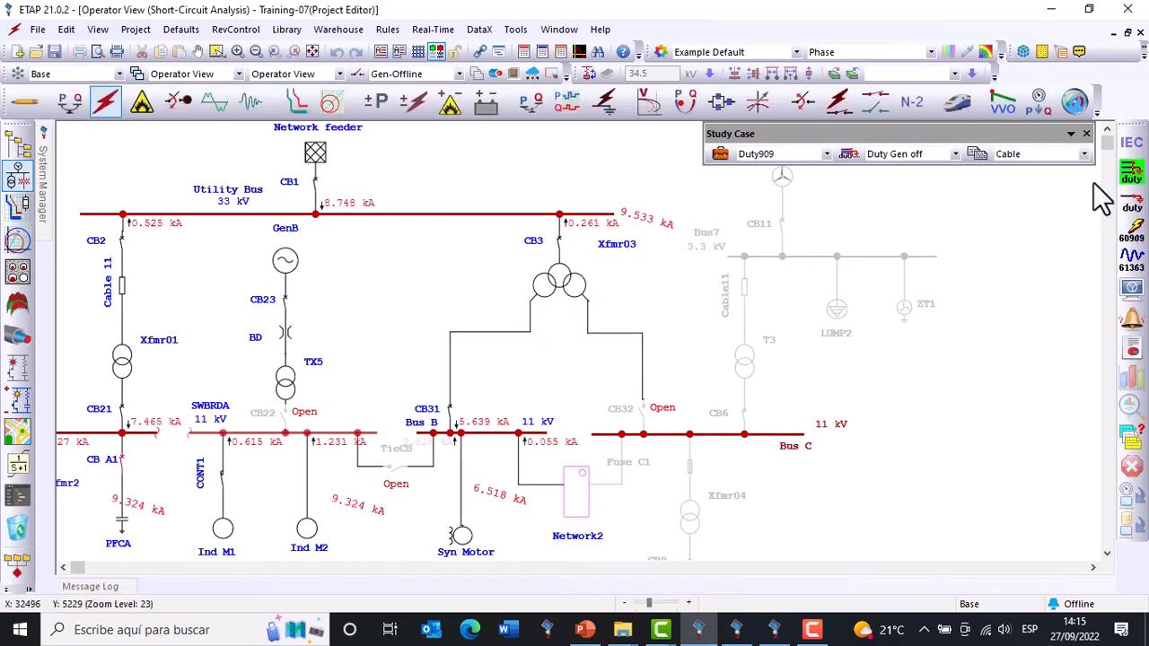
Compare bus device duty in the Short Circuit Duty Analyzer with only the Duty Conf.Normal, Duty Gen off, Duty Gen.OFF and Duty Normal reports selected
click(1131, 439)
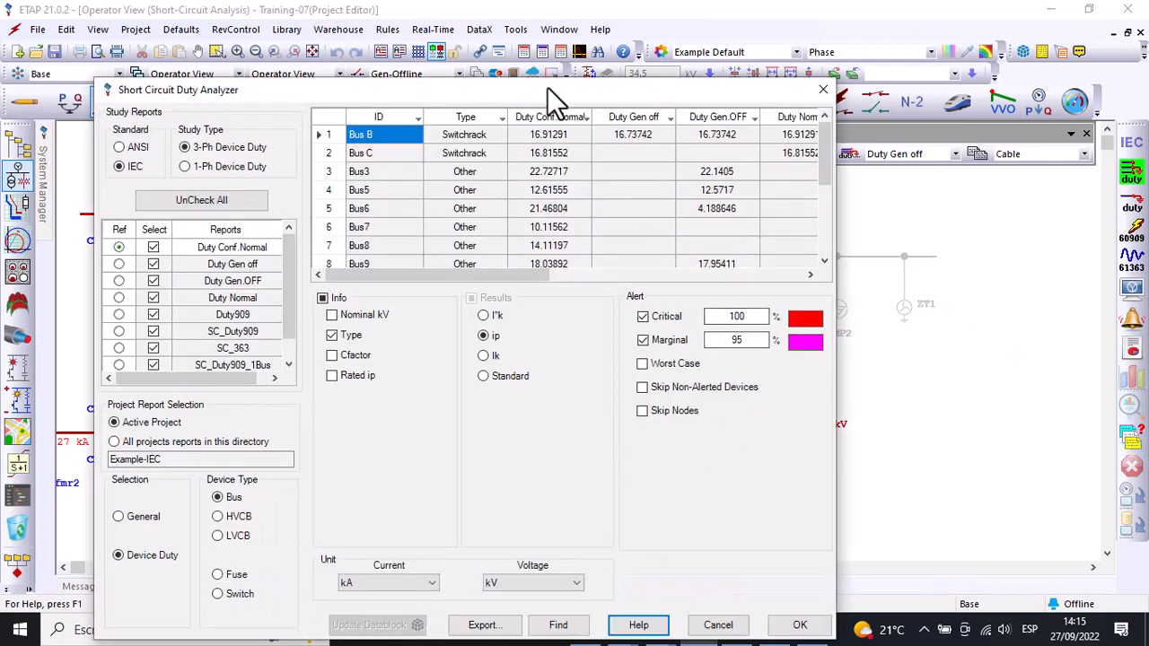
drag(548, 87, 858, 14)
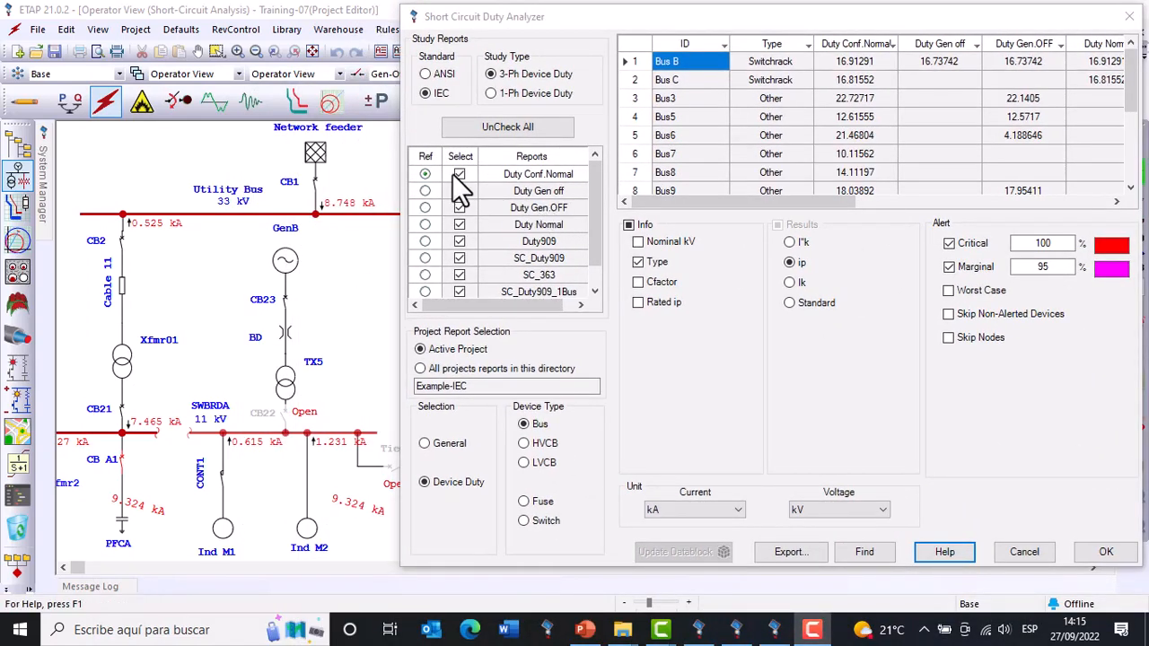
click(461, 222)
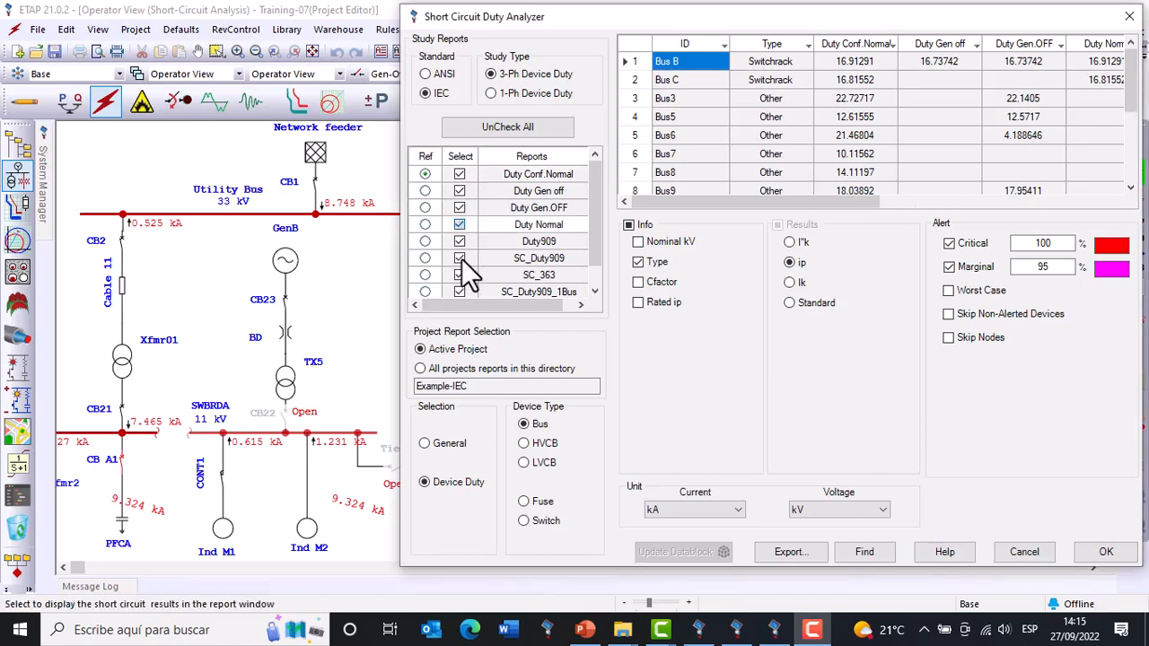
drag(597, 225, 596, 256)
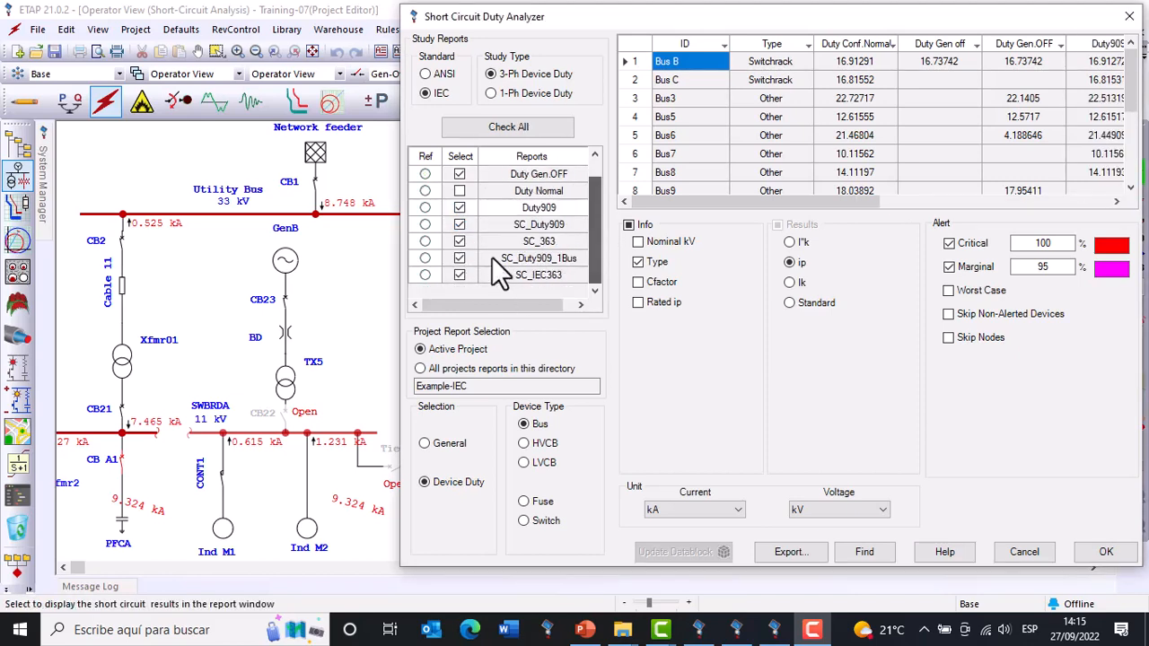
click(460, 274)
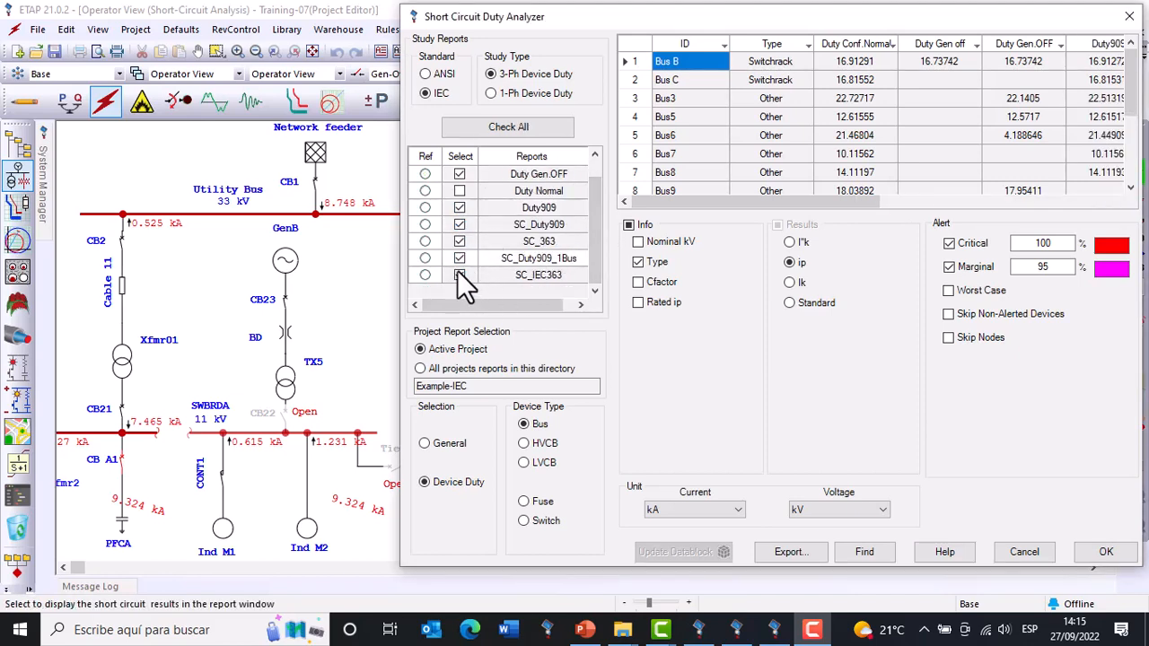
click(463, 276)
drag(596, 211, 602, 174)
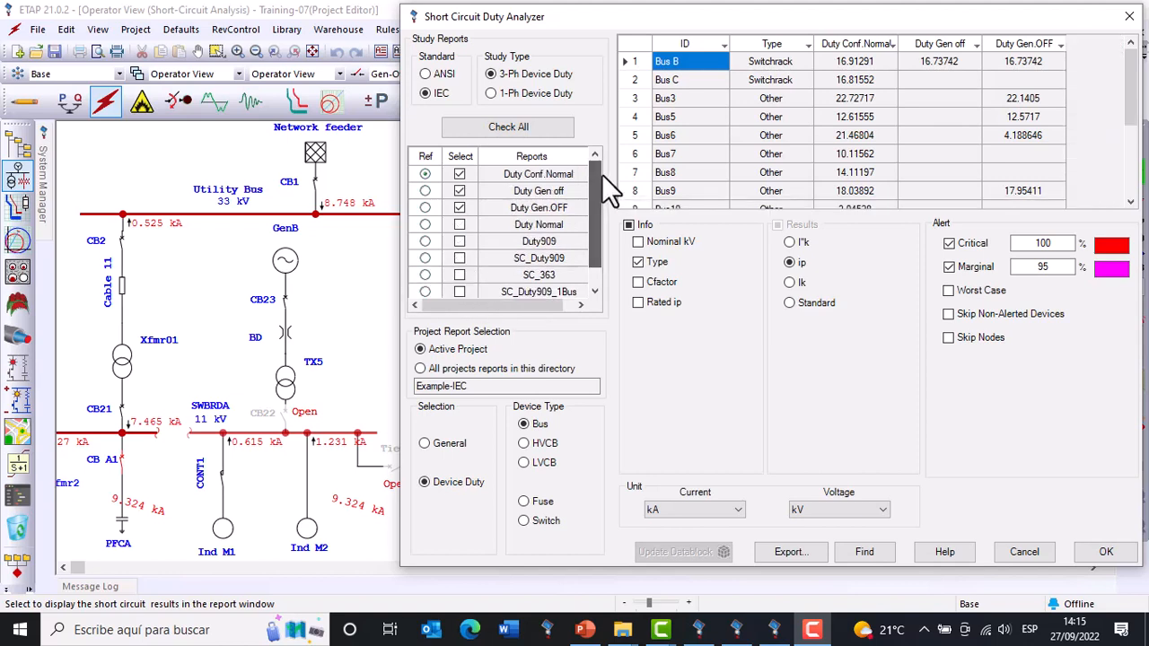
click(459, 224)
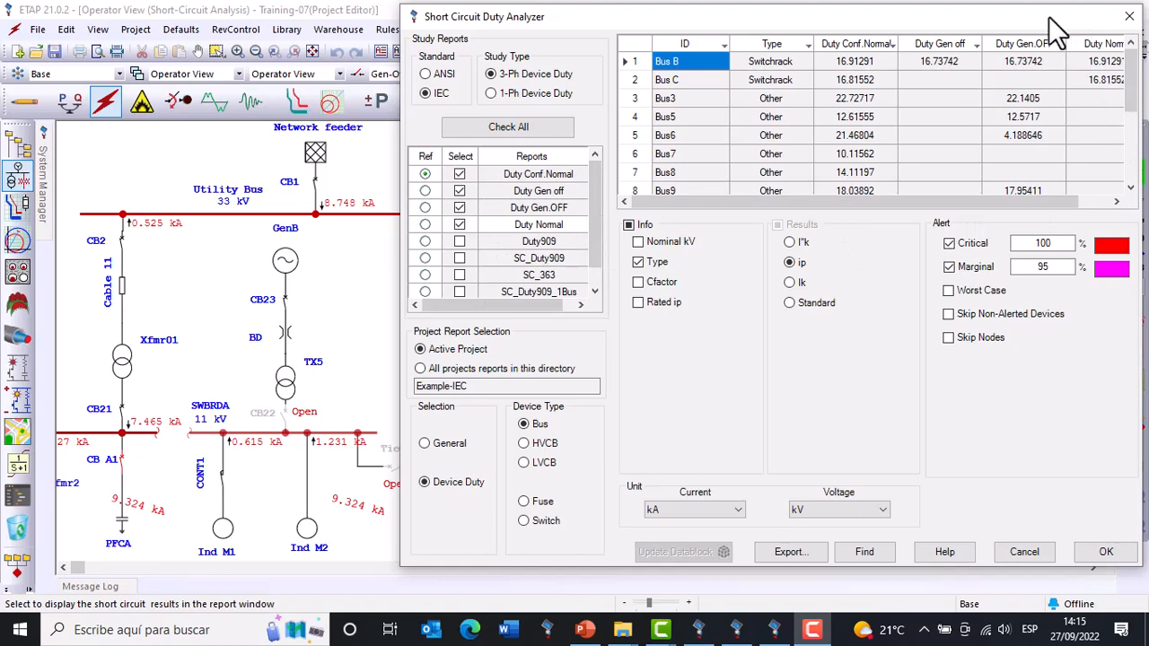
drag(1049, 18, 929, 29)
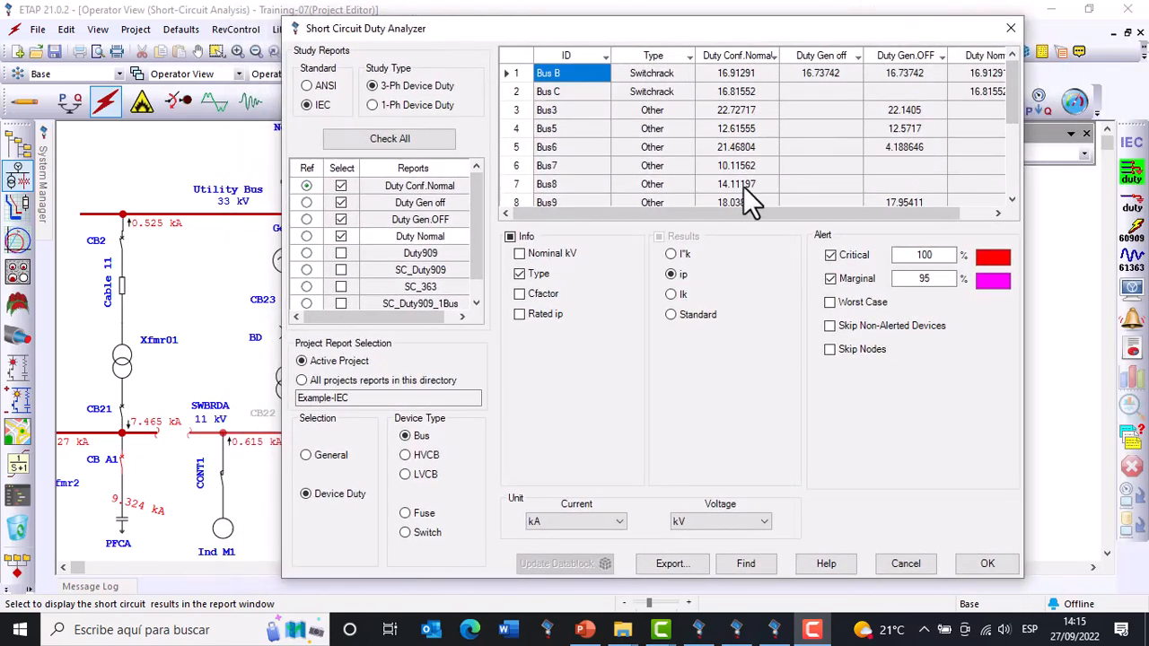
drag(774, 219, 749, 212)
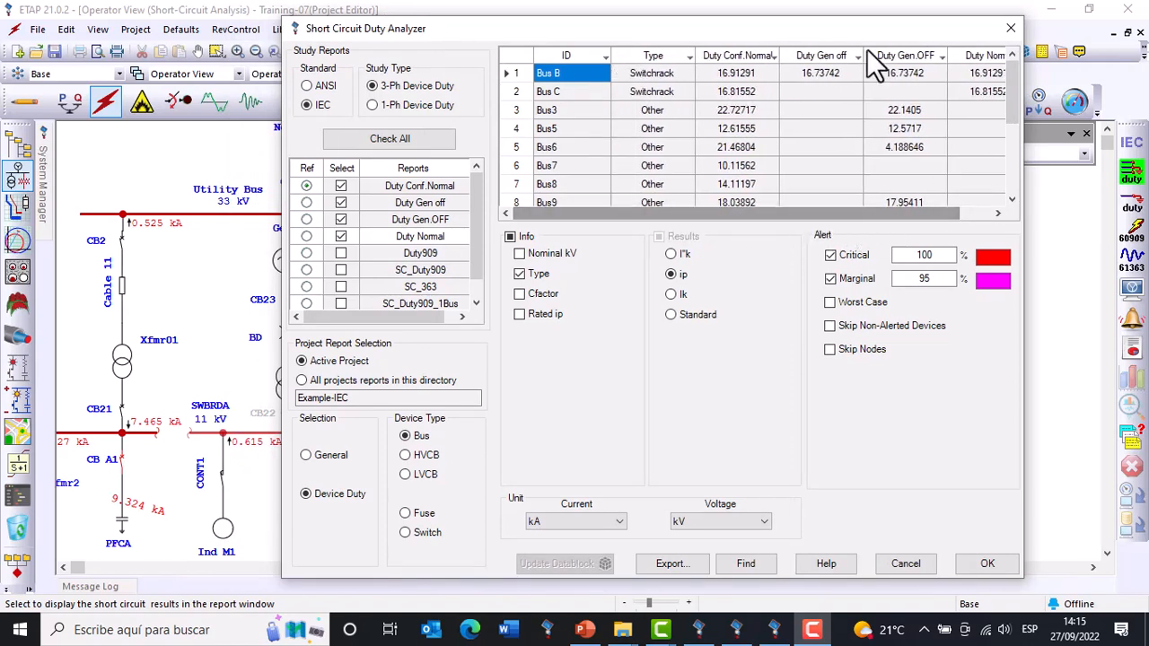
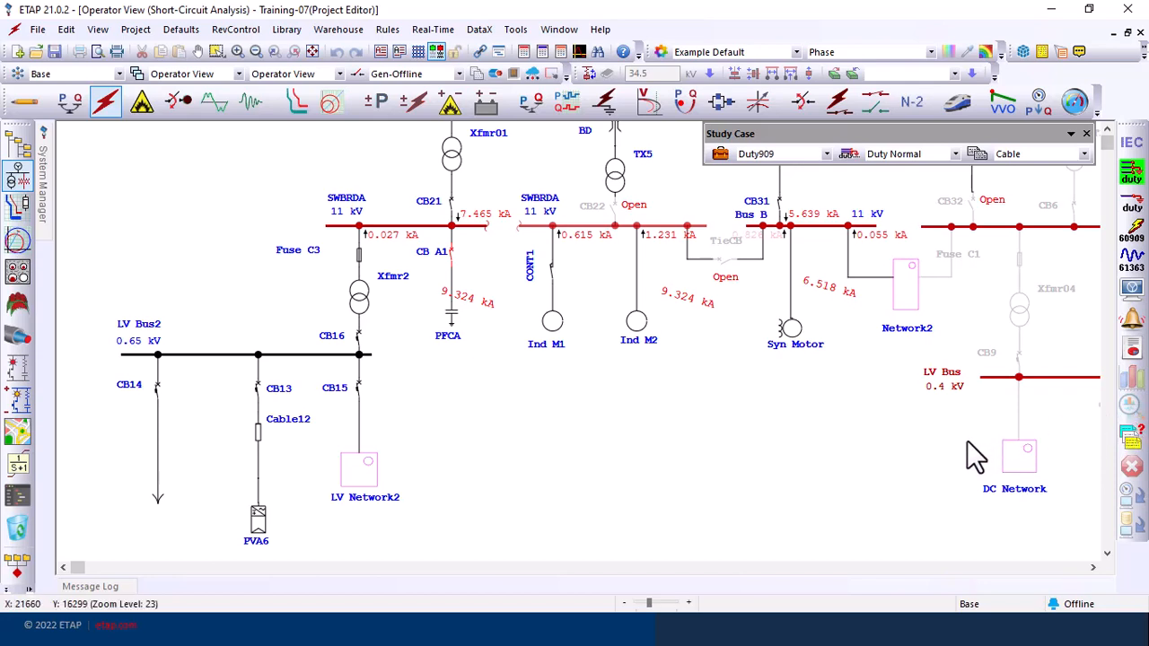
Open the Short-Circuit Report result of the Duty Normal output in the viewer and maximize its window
click(1133, 350)
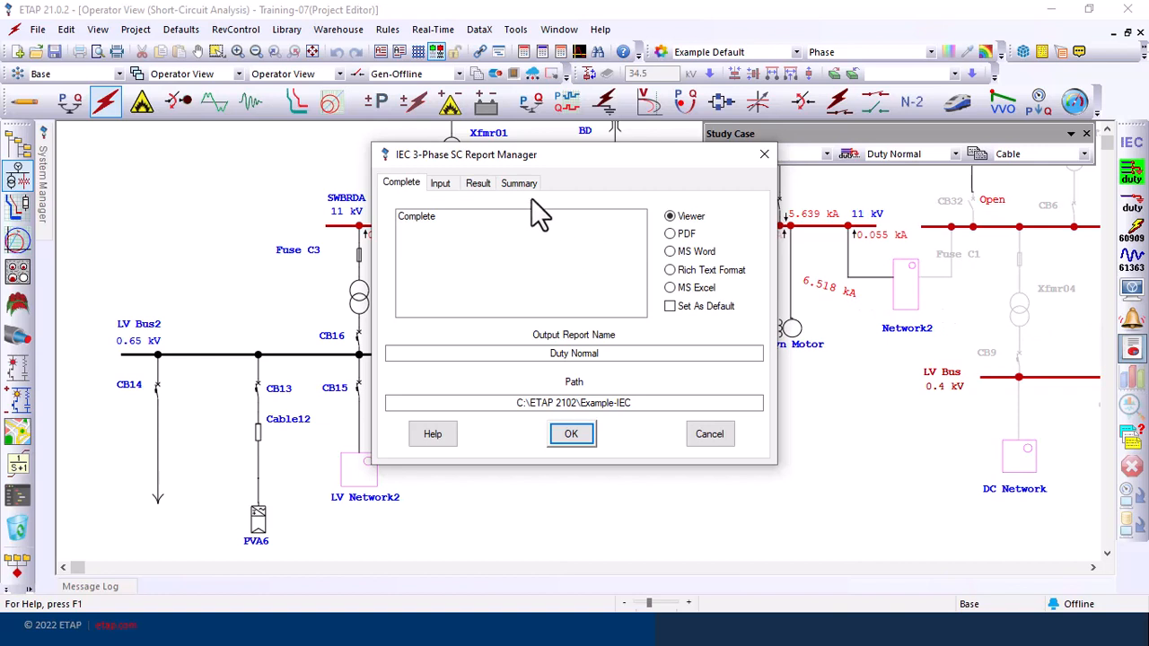
click(485, 178)
click(415, 227)
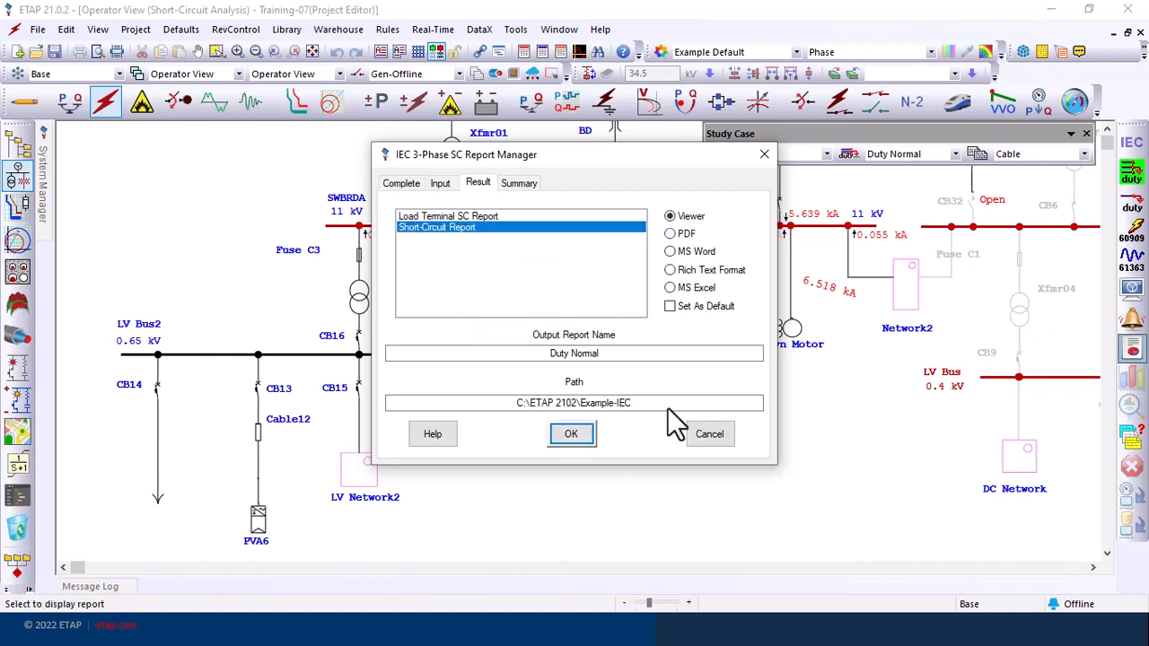
click(577, 435)
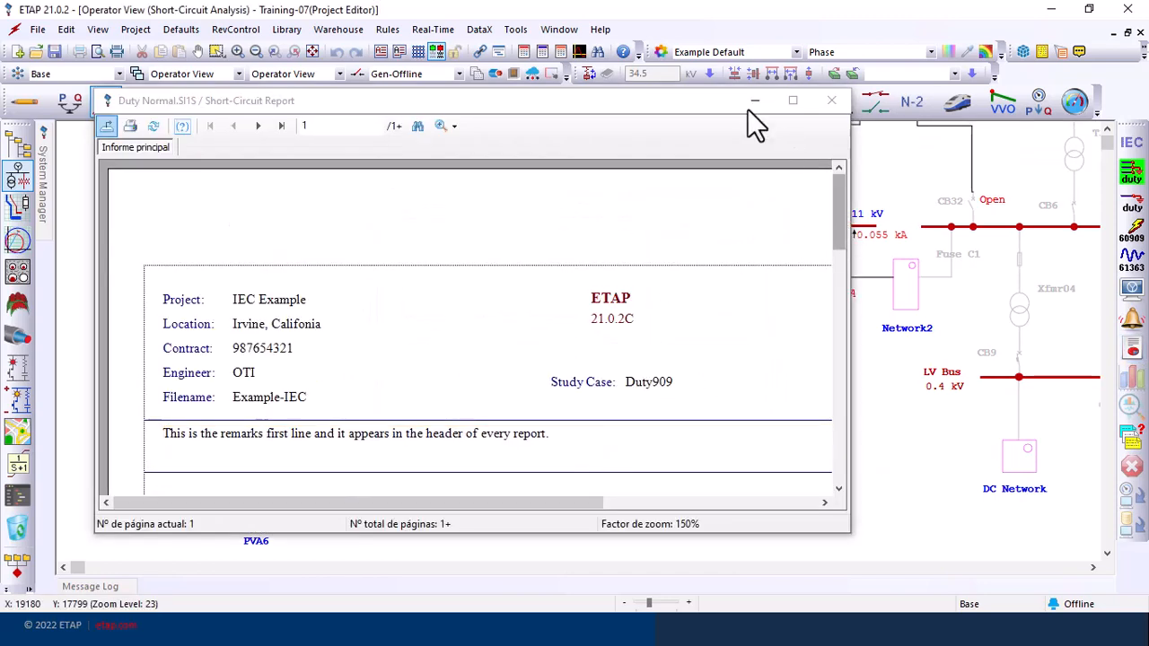
drag(703, 110, 884, 39)
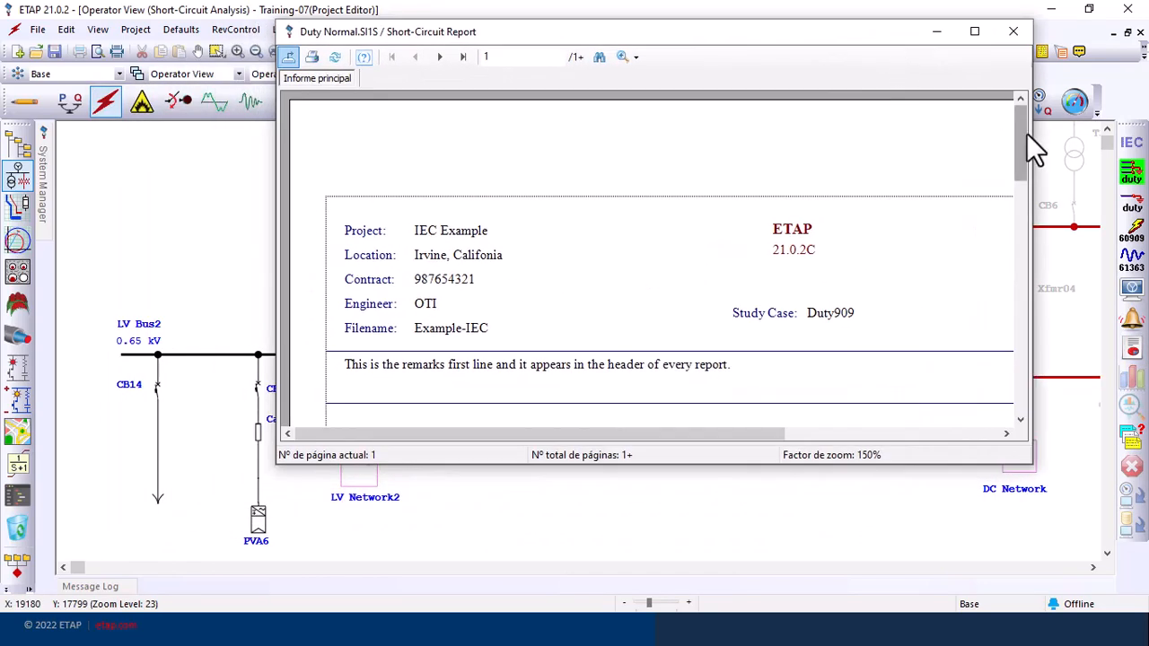
drag(1026, 133, 1025, 173)
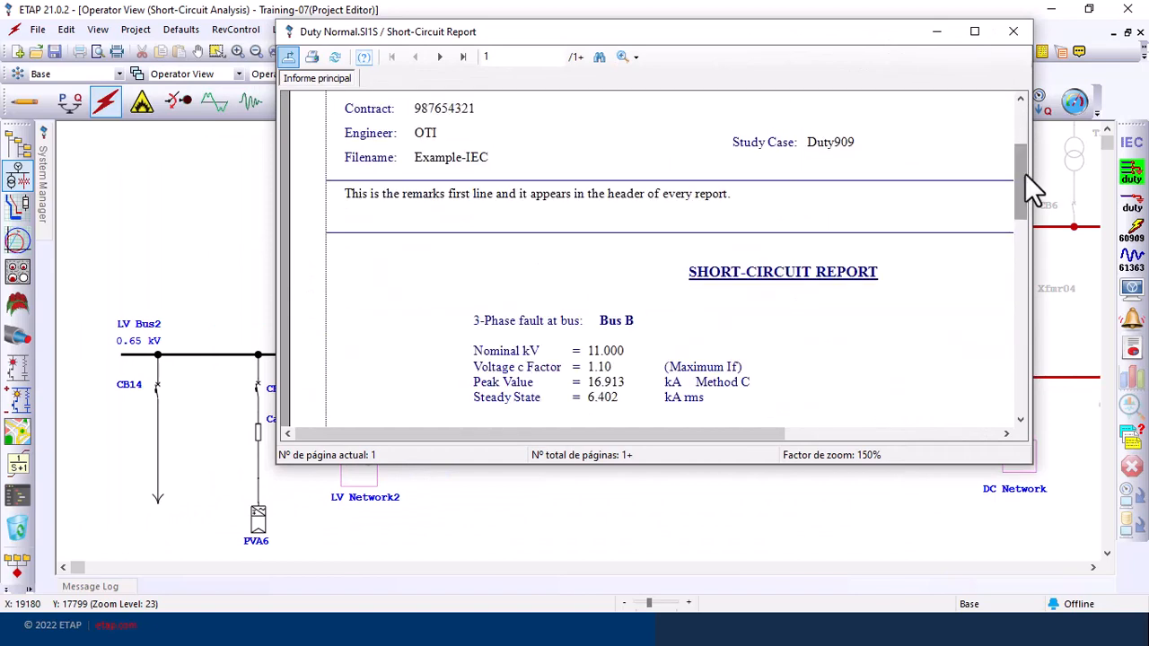
click(986, 36)
Examine the three-phase fault values and contributions for Bus B and Bus C in the short-circuit report, and leave the report
scroll(929, 350, down, 3)
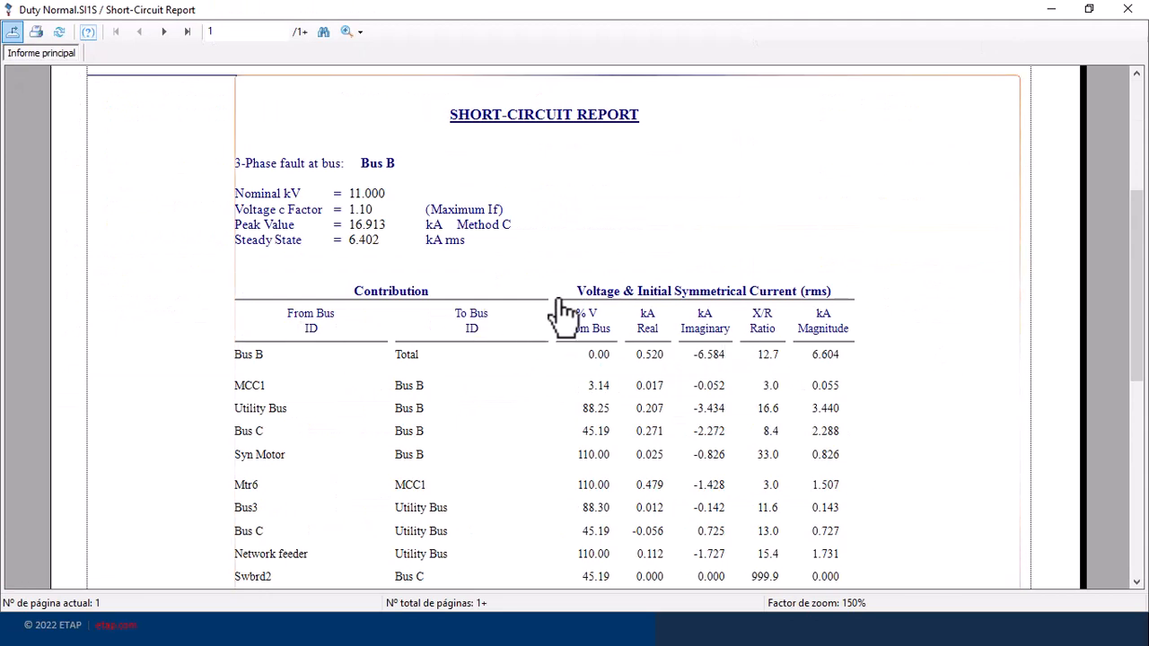
scroll(869, 375, down, 1)
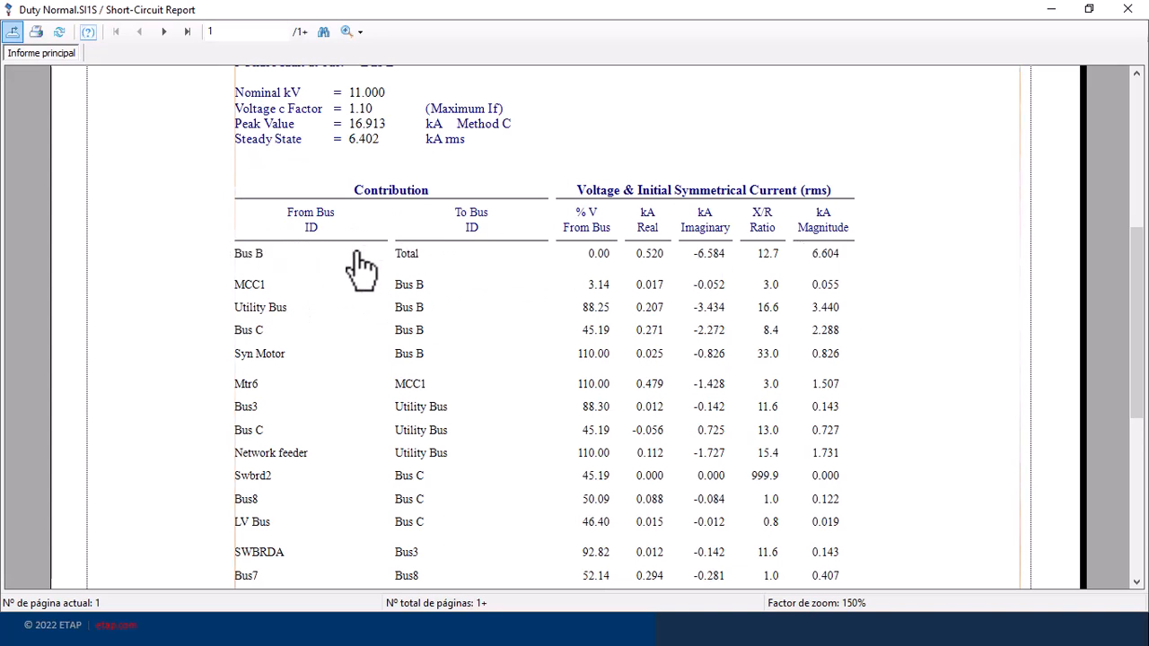
scroll(363, 267, down, 2)
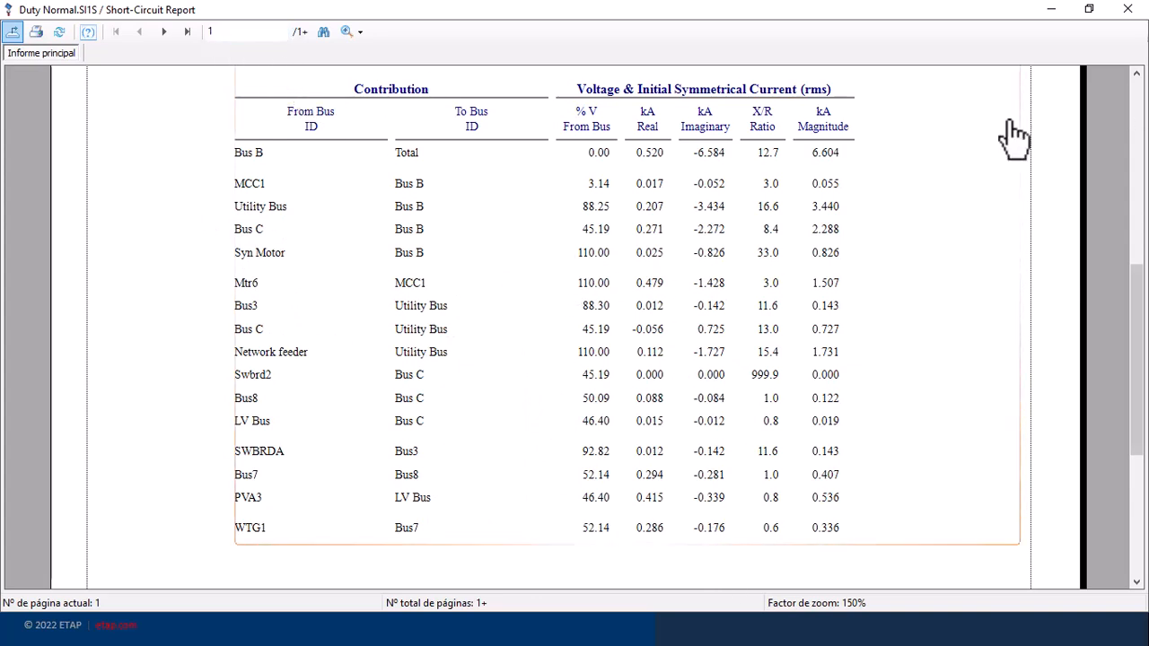
scroll(914, 310, up, 1)
scroll(514, 254, up, 1)
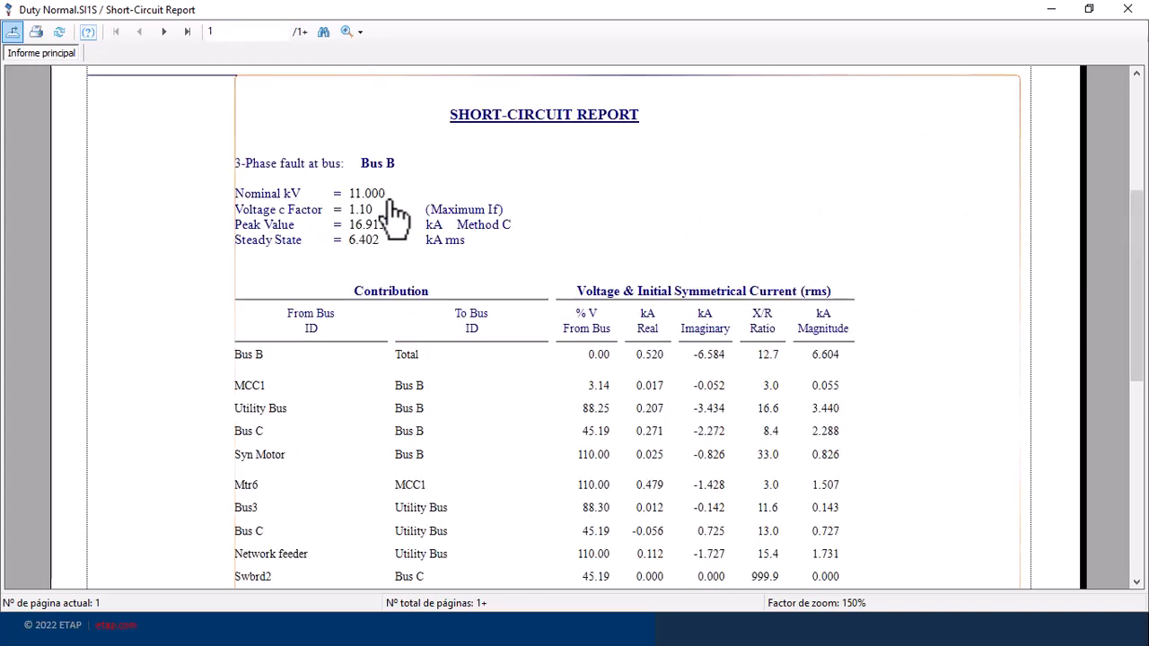
scroll(395, 215, down, 10)
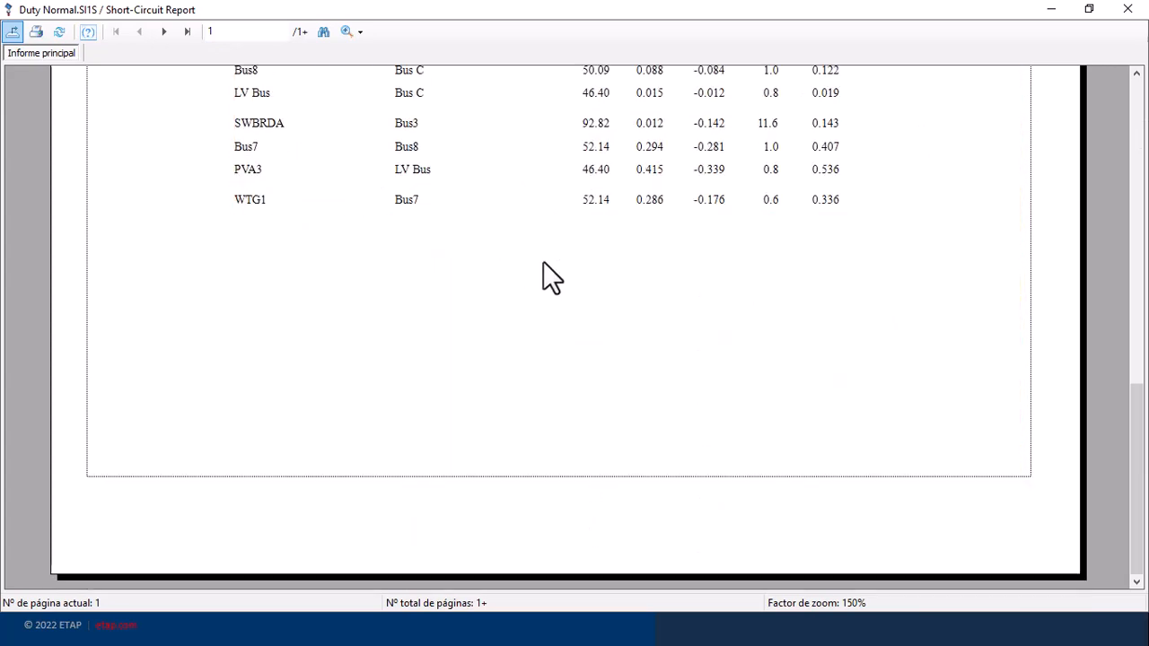
click(164, 31)
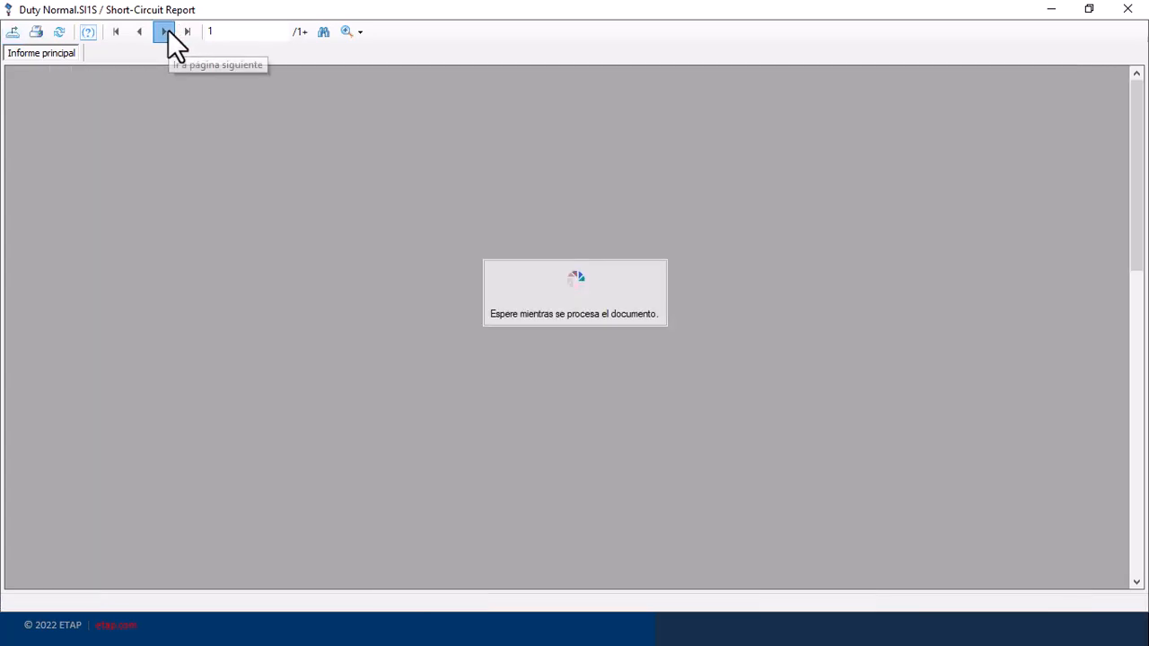
scroll(643, 349, down, 1)
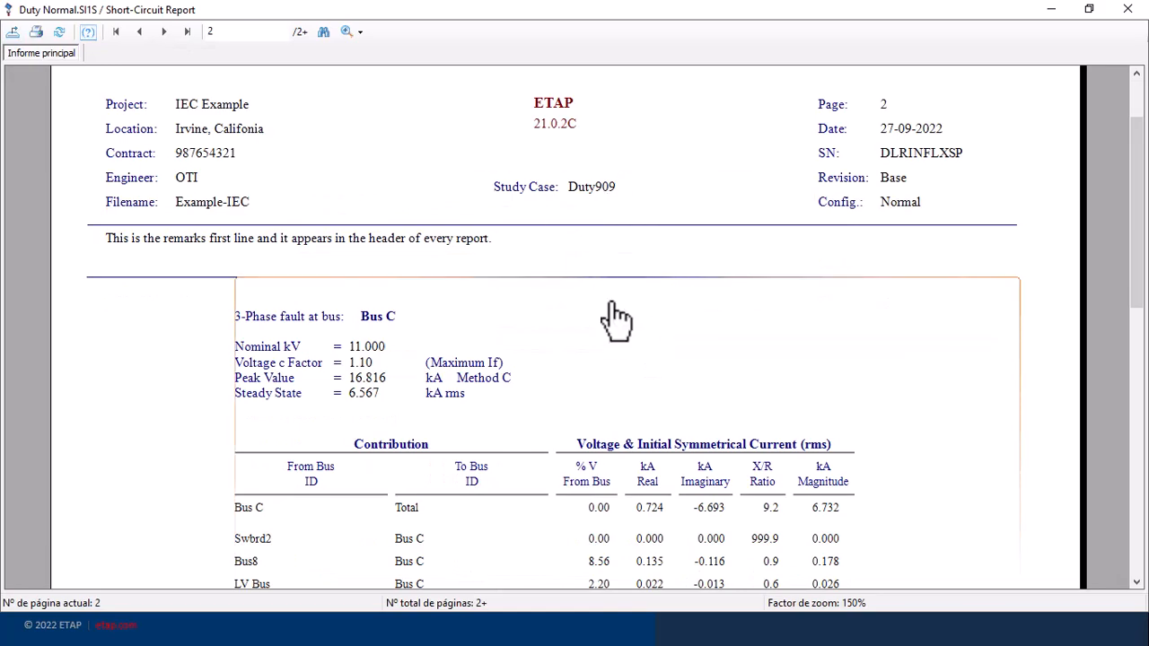
scroll(903, 462, down, 3)
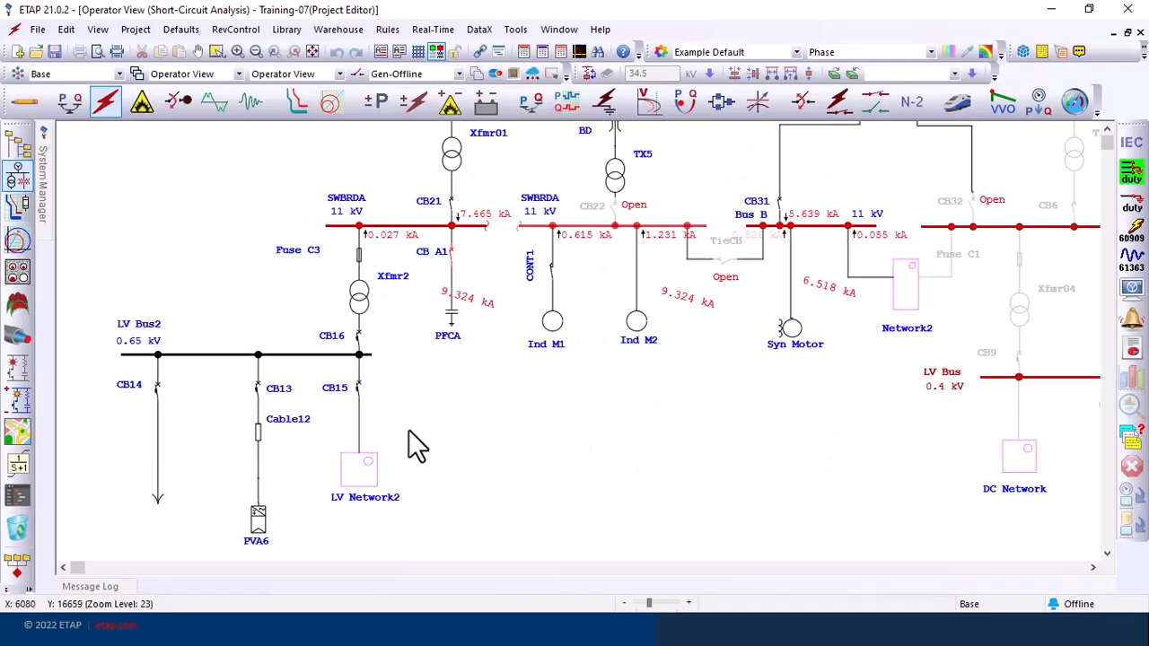
Open the Duty Normal summary report in a maximized viewer and examine the device capacities against the short-circuit currents
click(1130, 350)
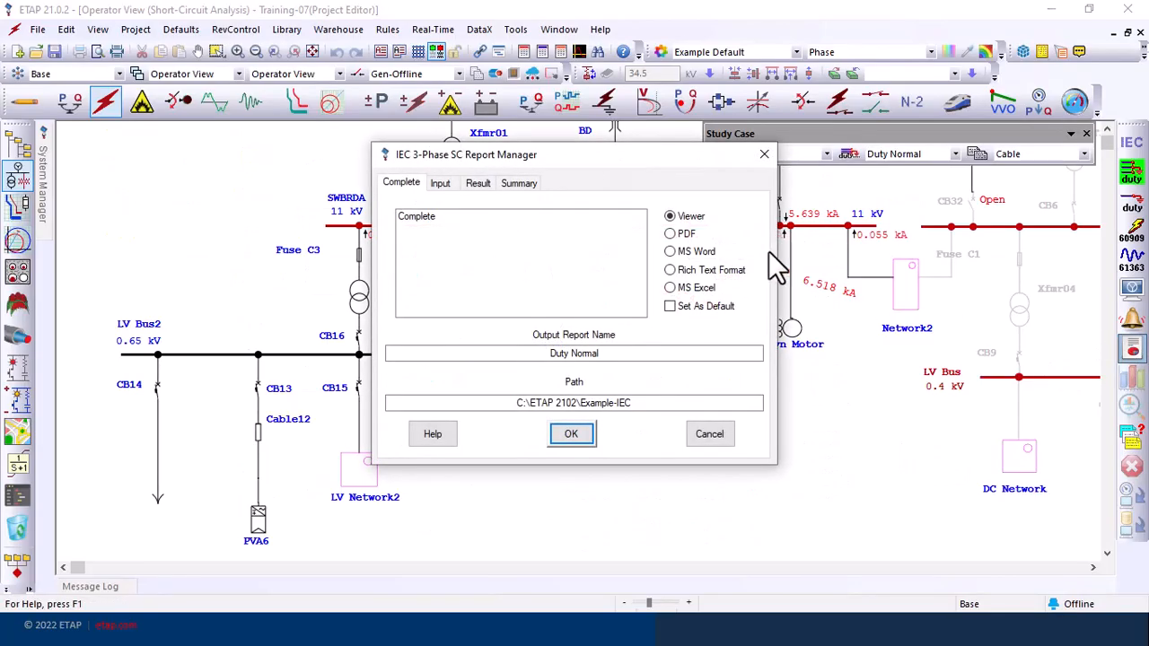
click(529, 184)
click(463, 217)
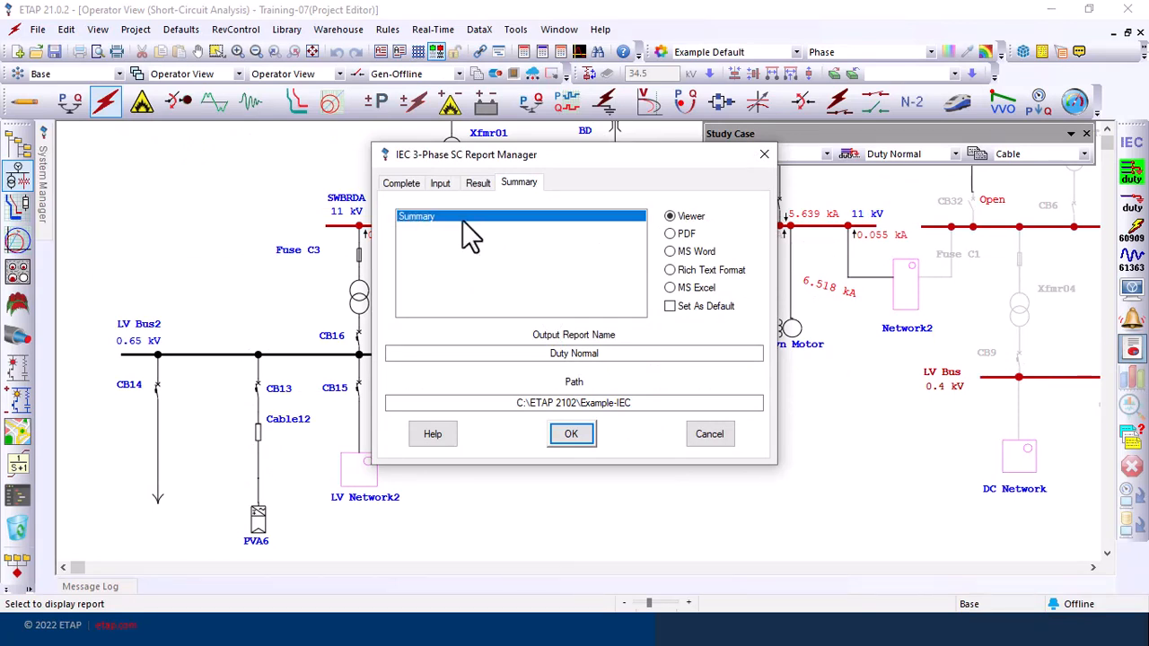
click(571, 434)
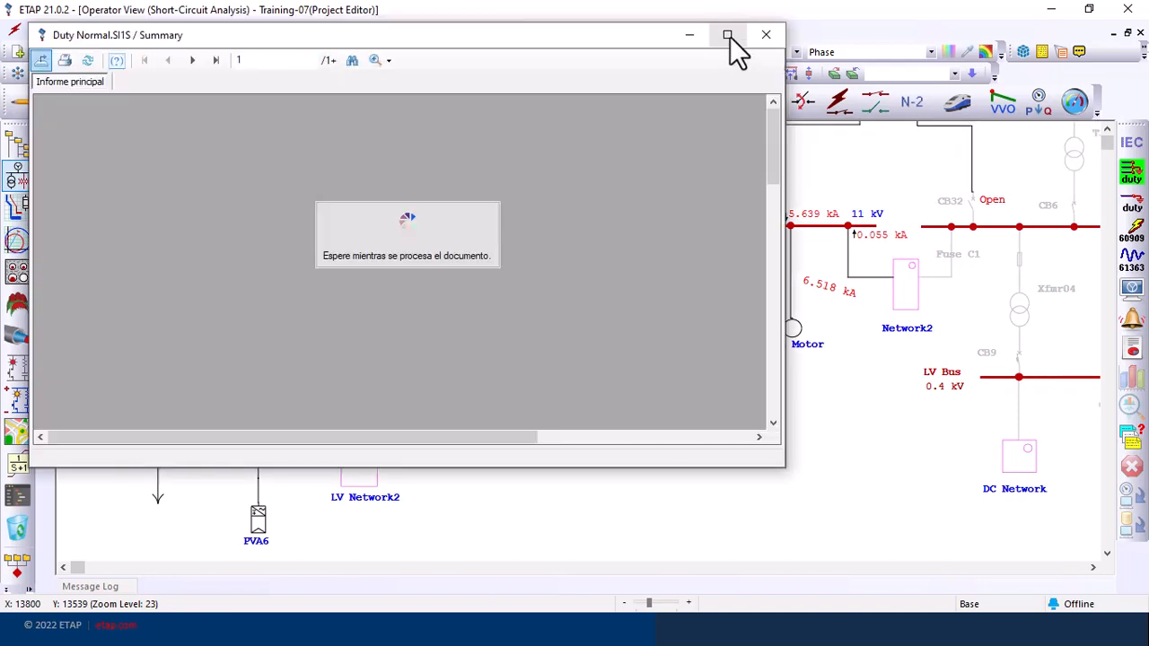
click(729, 33)
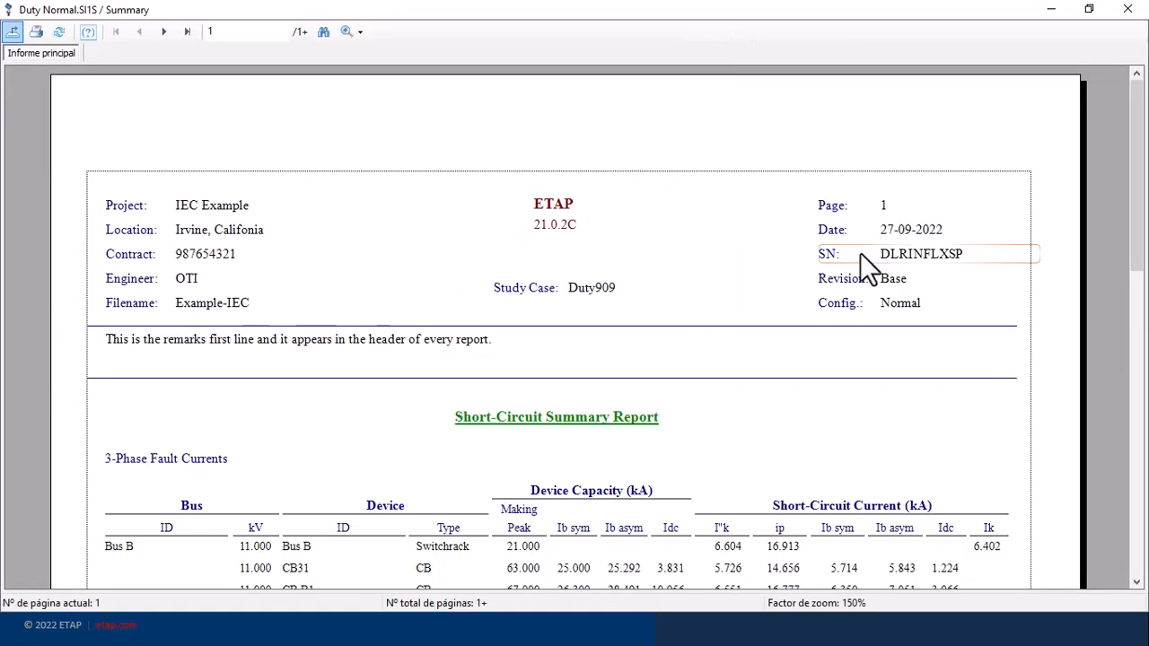
scroll(820, 300, down, 4)
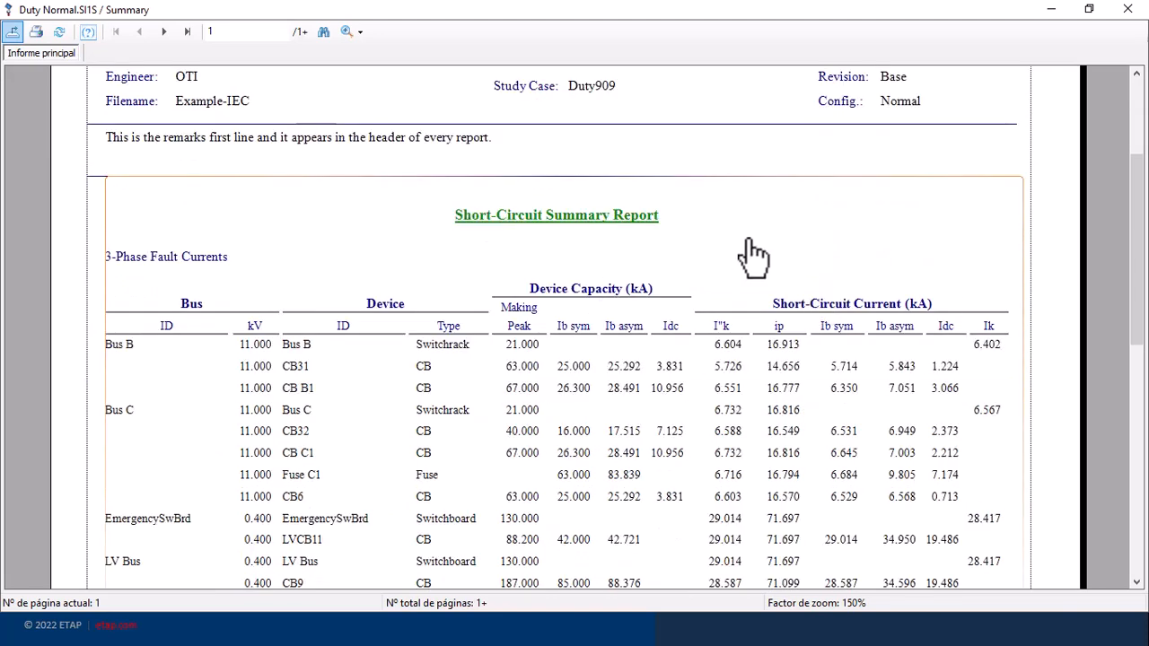
Examine the device capacities and short-circuit currents down to the Utility Bus and footnotes in the Duty Normal summary report
scroll(941, 350, down, 2)
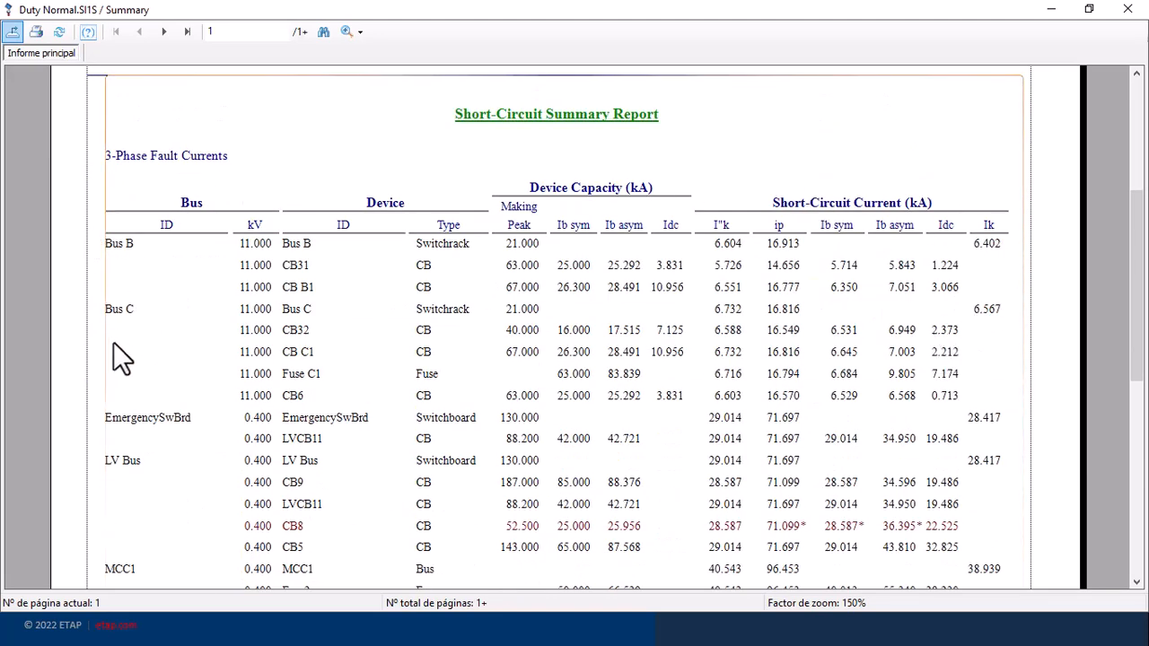
scroll(517, 442, down, 2)
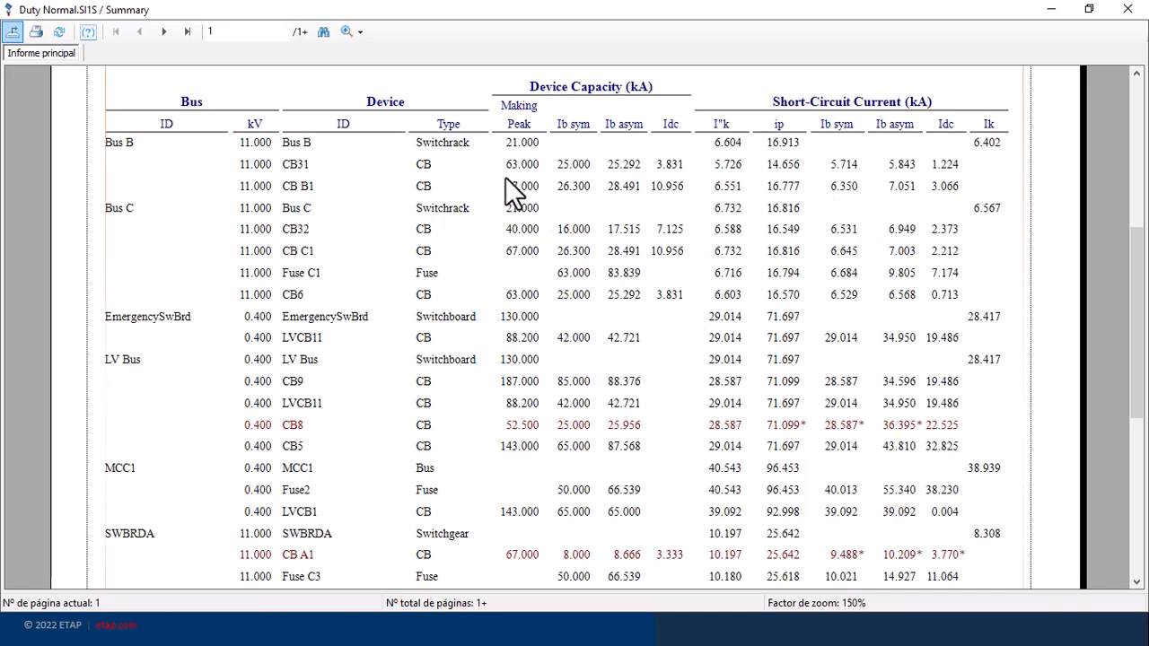
scroll(784, 424, down, 5)
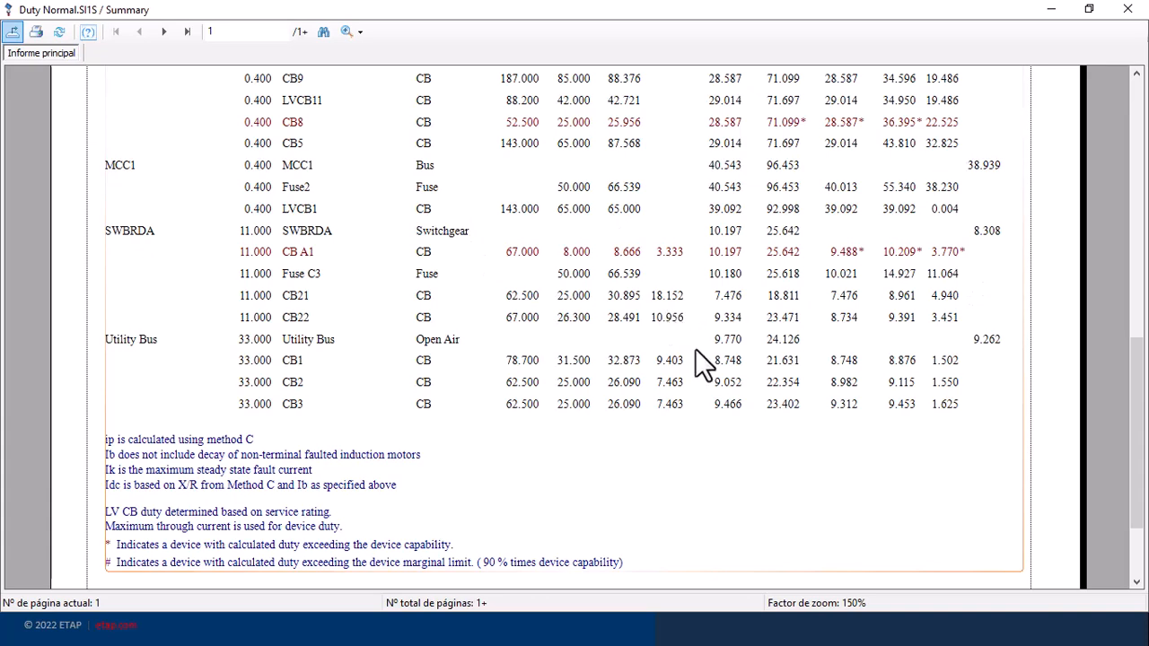
scroll(698, 352, up, 10)
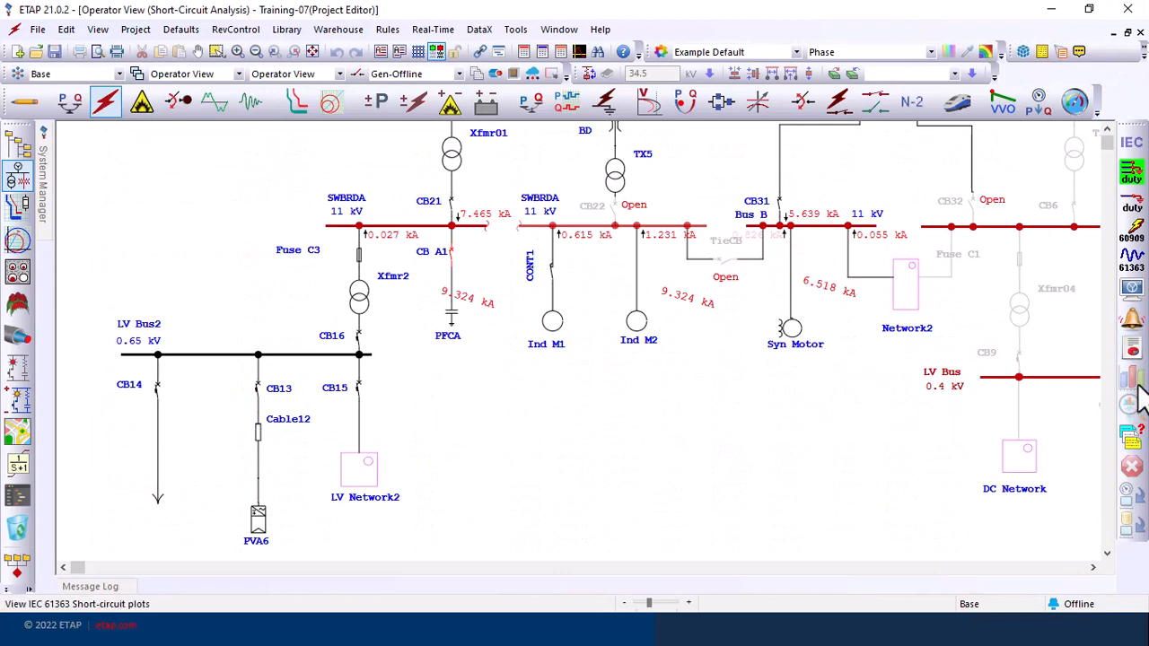
Open the short-circuit alert view for the Duty Normal output and examine the critical alerts of CB A1, CB5 and CB8
click(1132, 319)
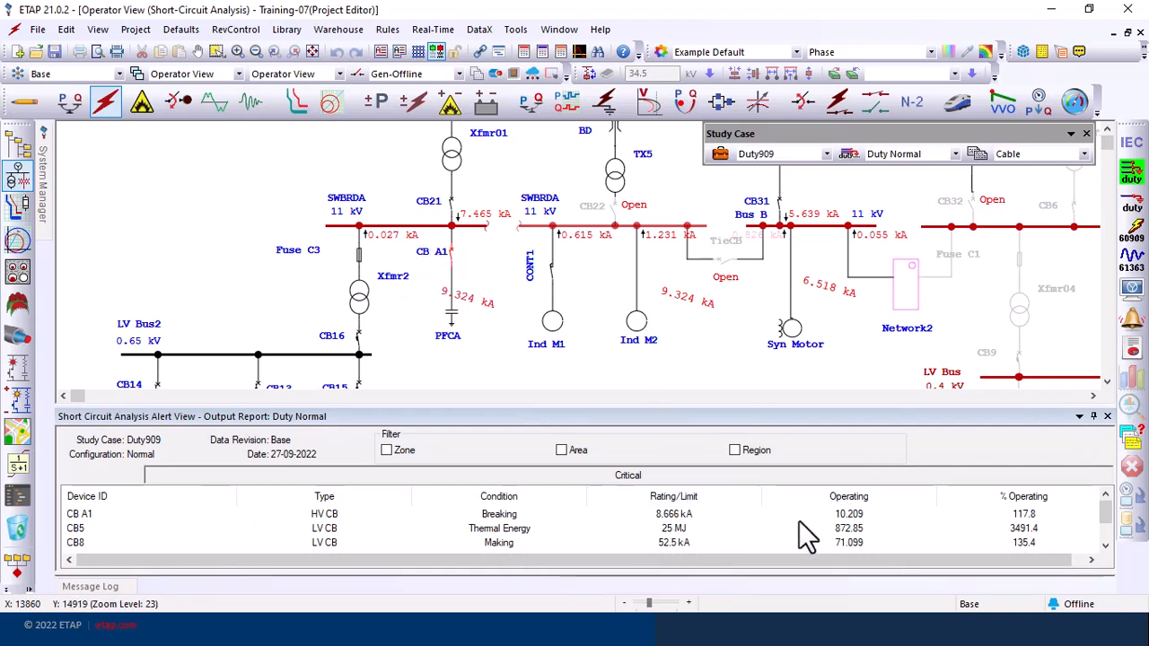
click(1042, 514)
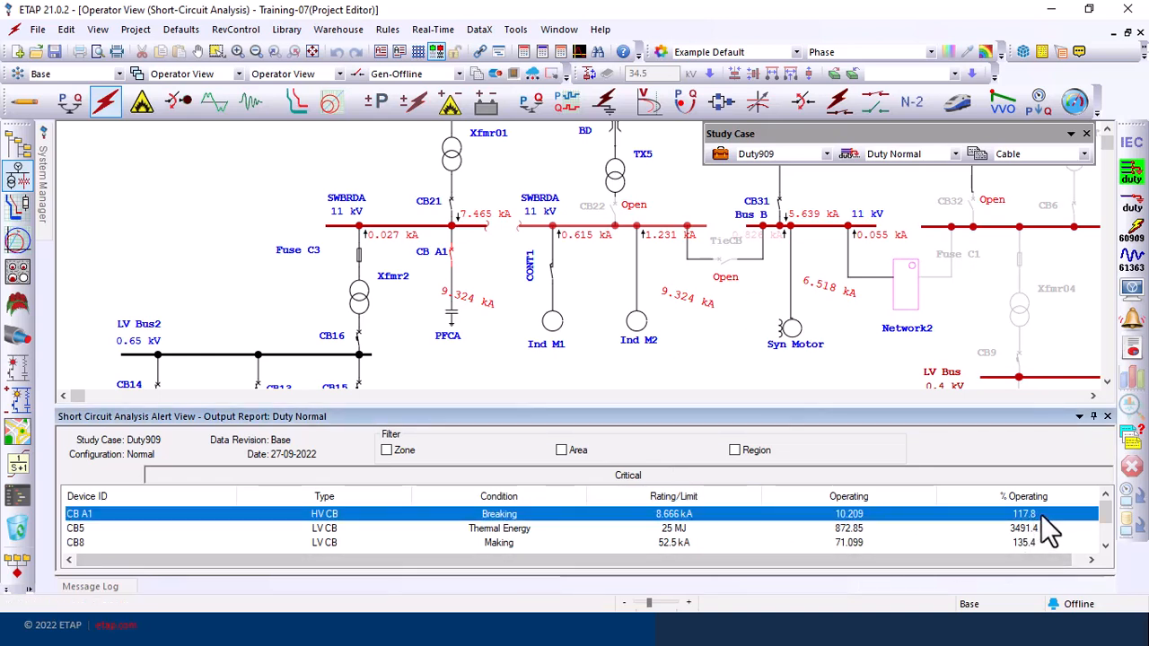
key(Down)
key(Down)
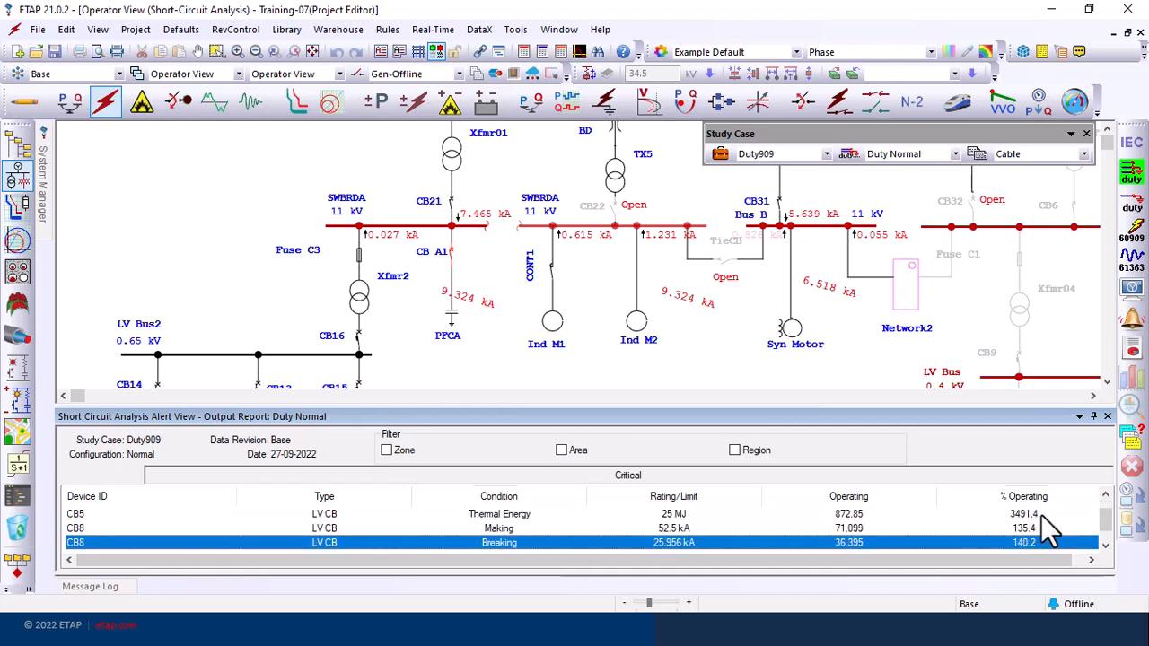
key(Down)
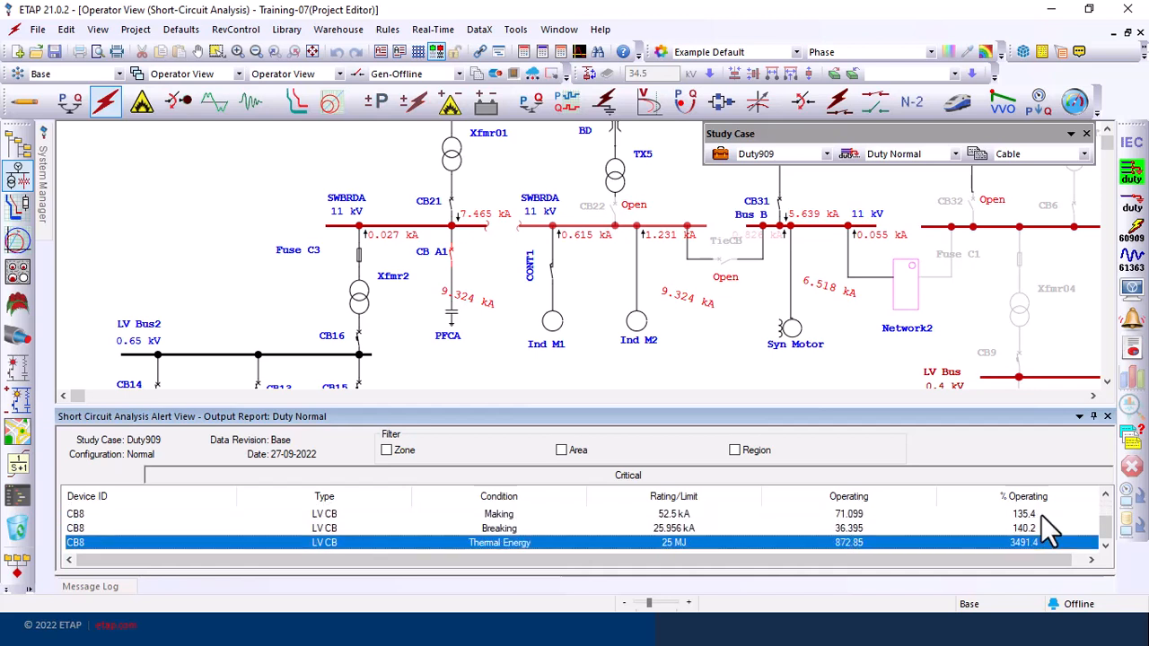
key(Up)
key(Up)
key(Up)
key(Up)
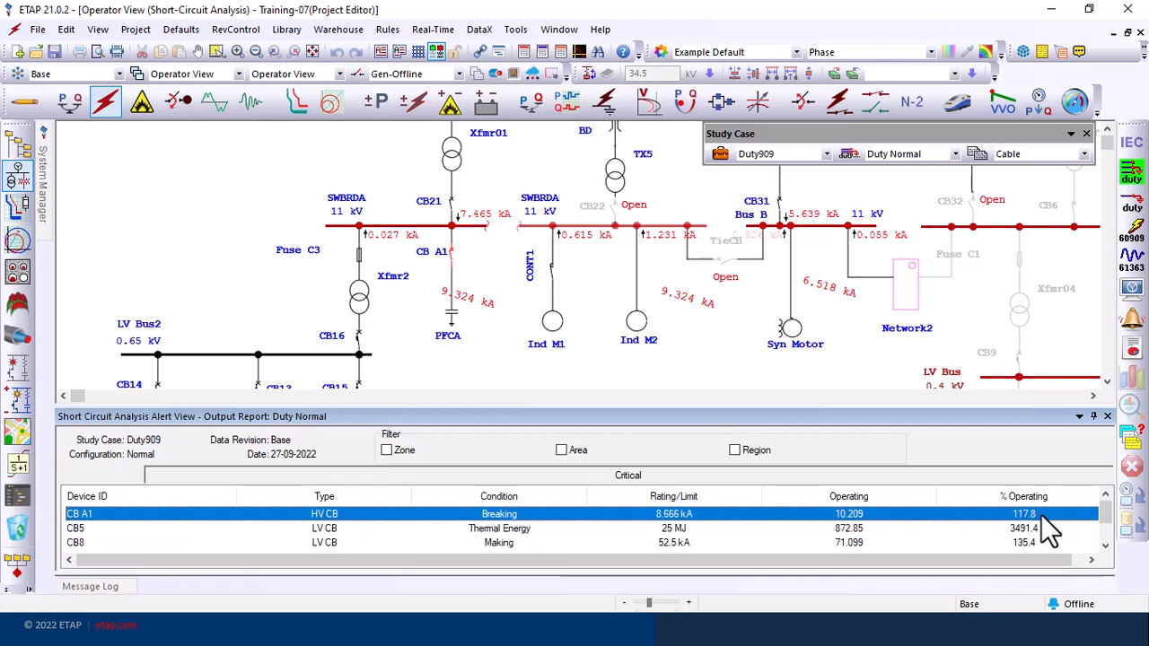
key(Down)
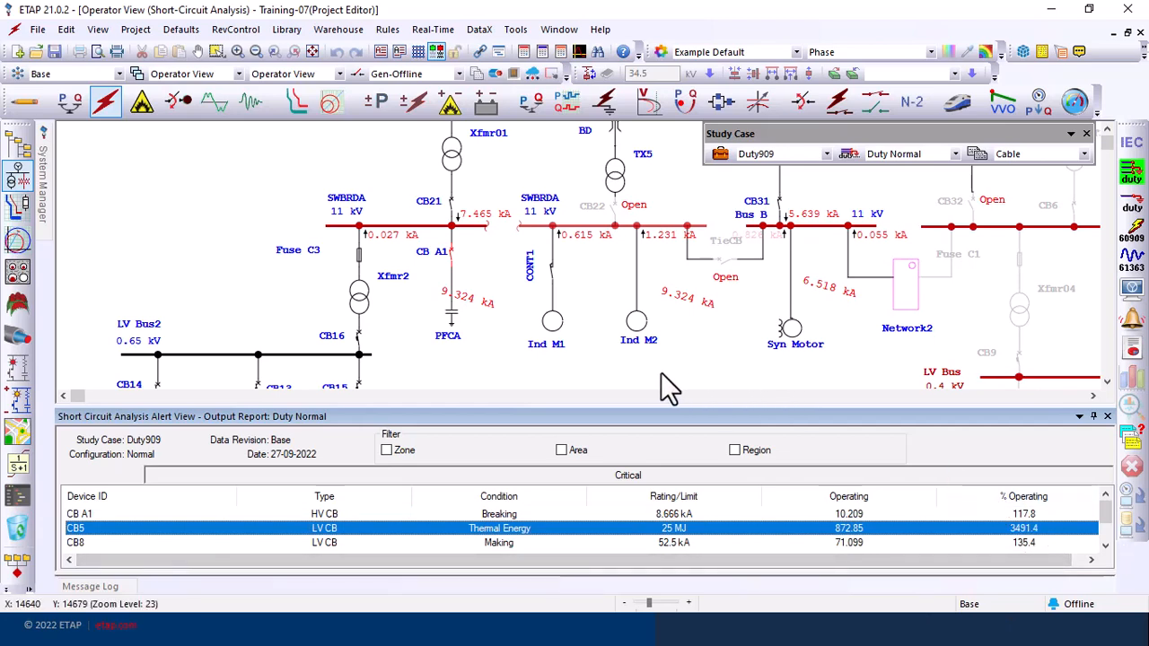
Close the alert view, then review the short-circuit display options for fault current and load contributions and accept them
click(1132, 314)
click(1132, 291)
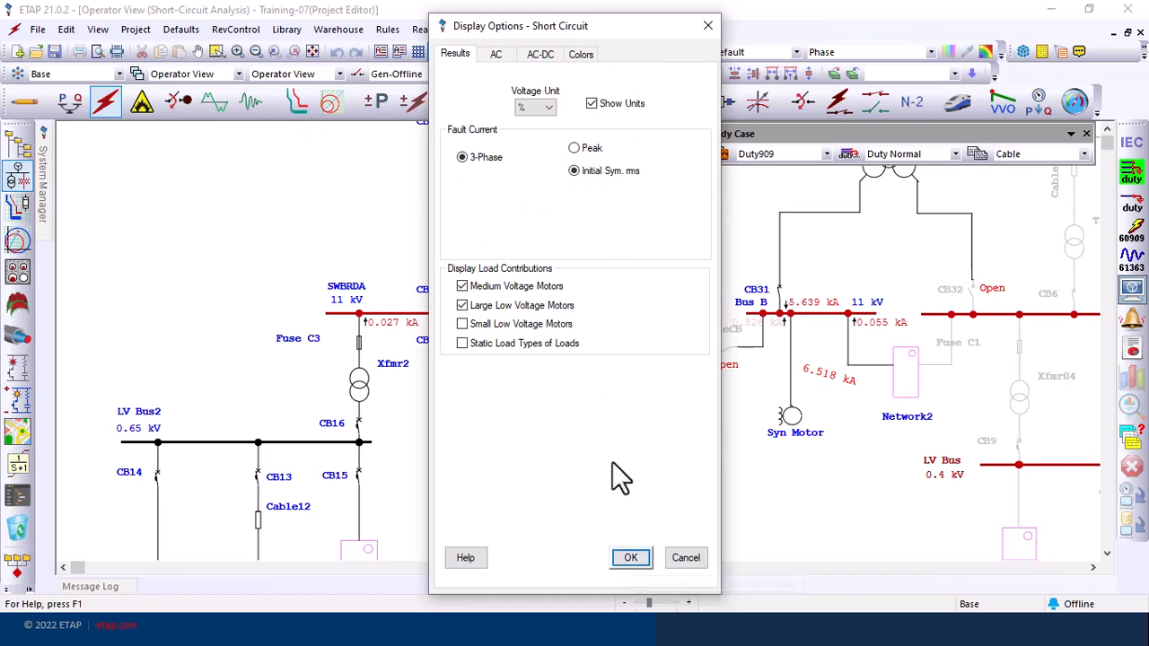
click(631, 557)
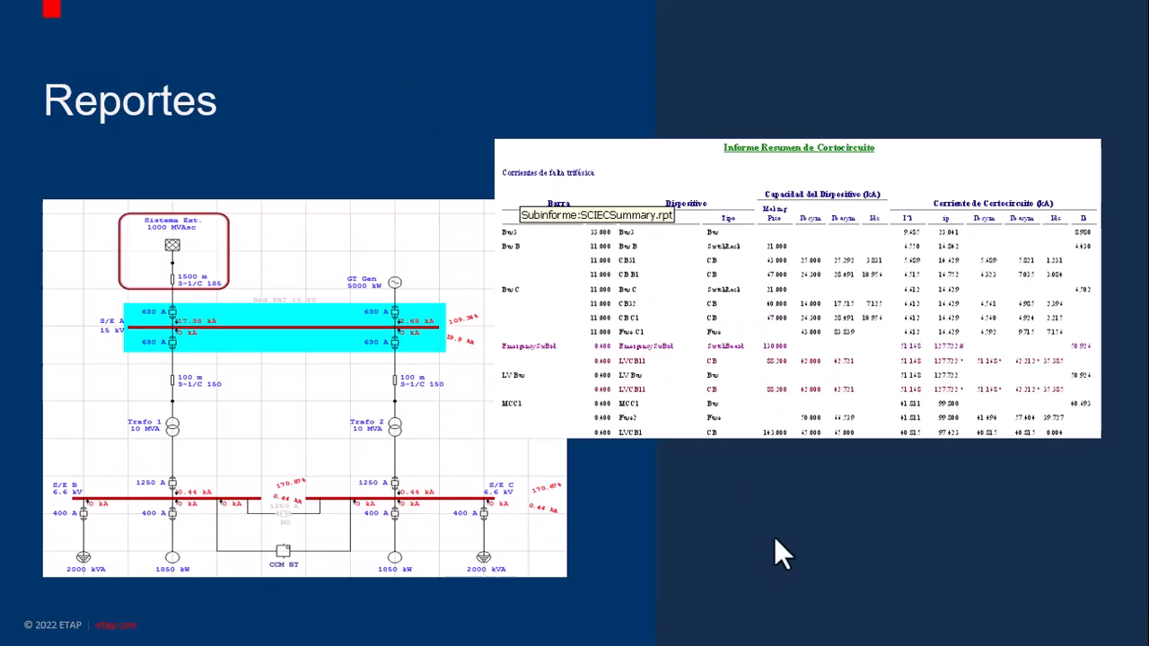
click(778, 513)
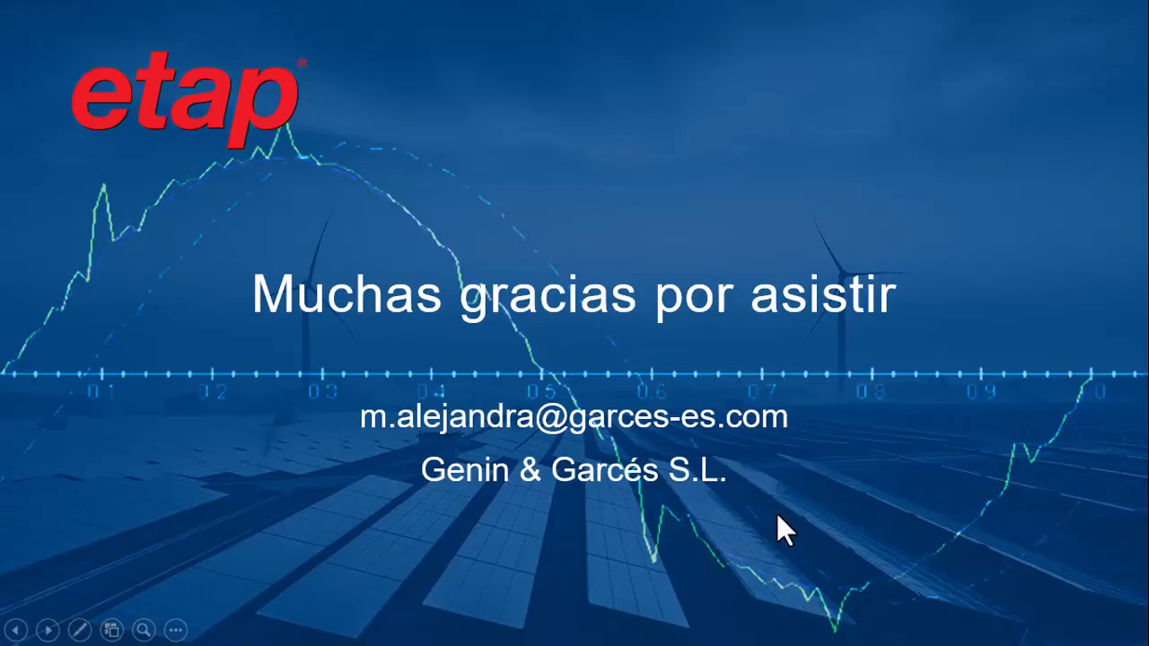